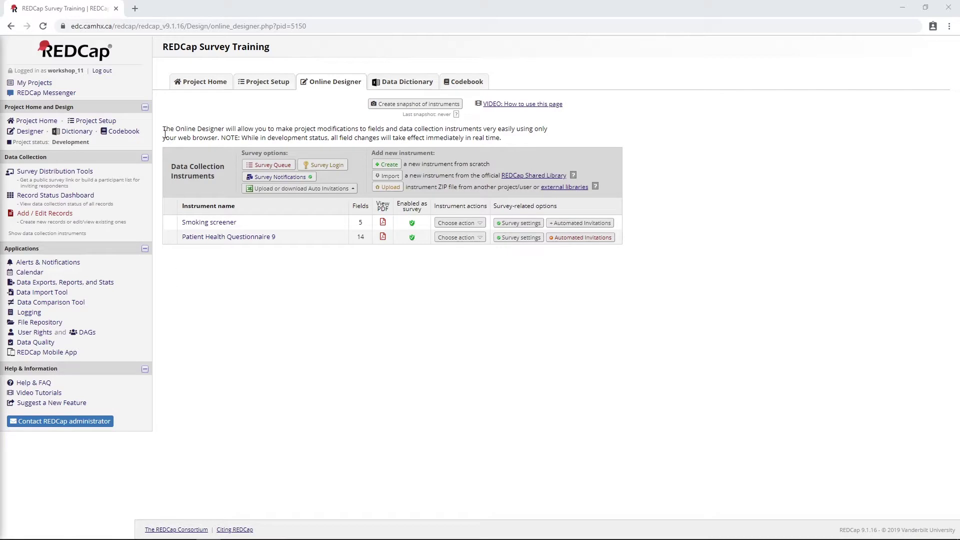
# Open Survey Distribution Tools and view the survey's participant list.
pyautogui.click(75, 171)
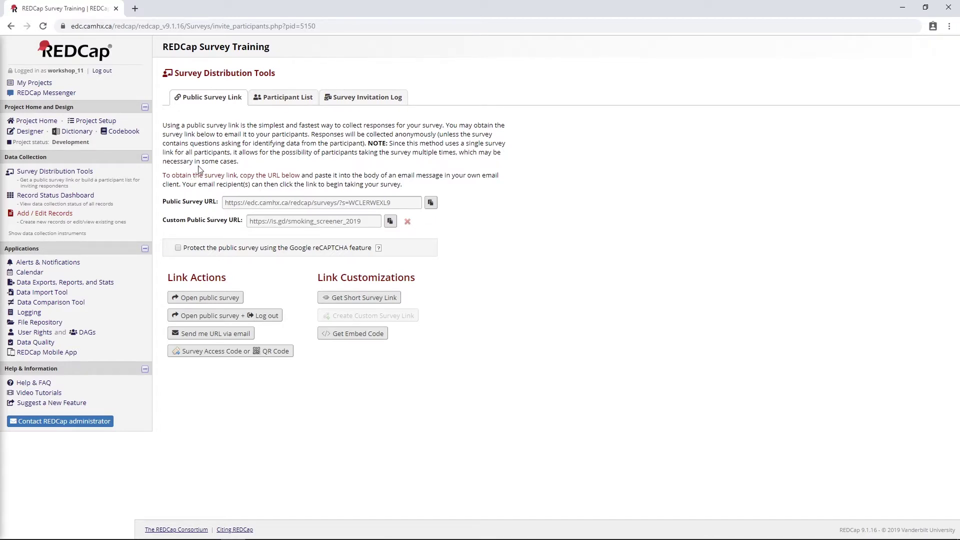
pyautogui.click(283, 101)
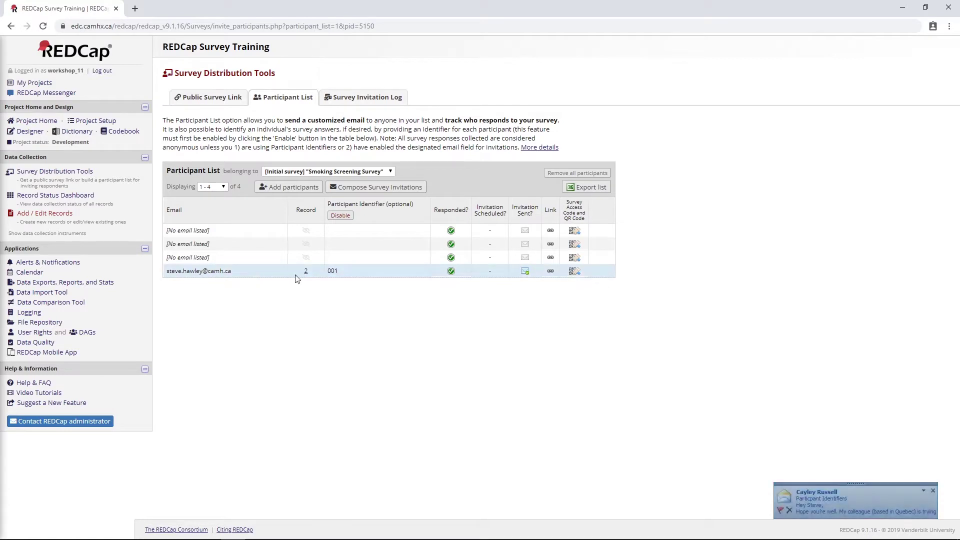
# Dismiss the Outlook email notification covering the Smoking Screening Survey participant list.
pyautogui.click(932, 491)
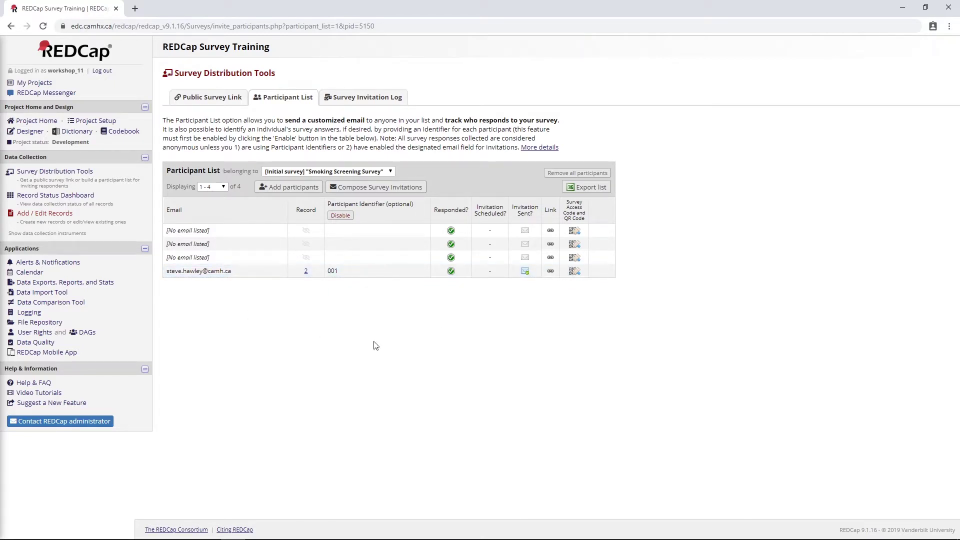
# Switch to the Public Survey Link tab showing the smoking_screener_2019 short link.
pyautogui.click(210, 98)
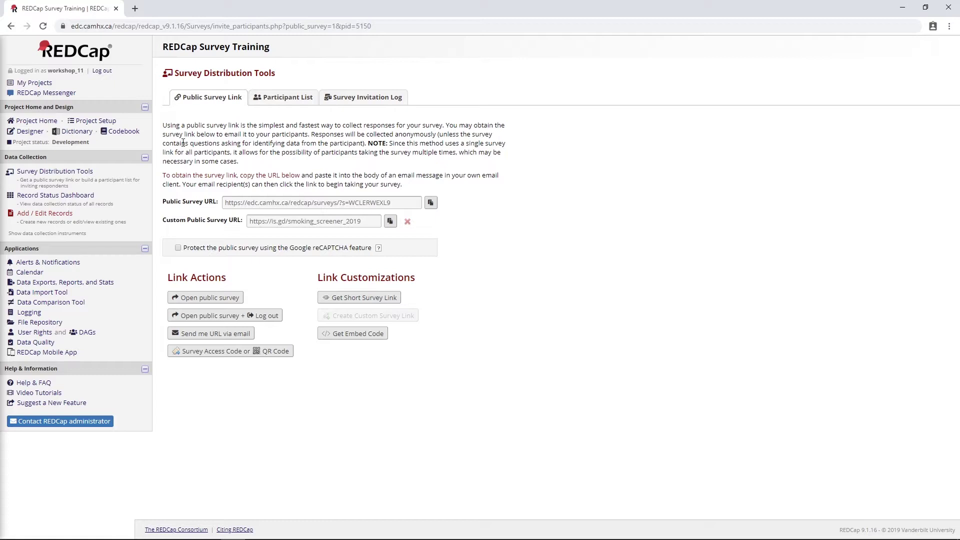
# Return to the Participant List, then go to the Online Designer's instrument list.
pyautogui.click(280, 97)
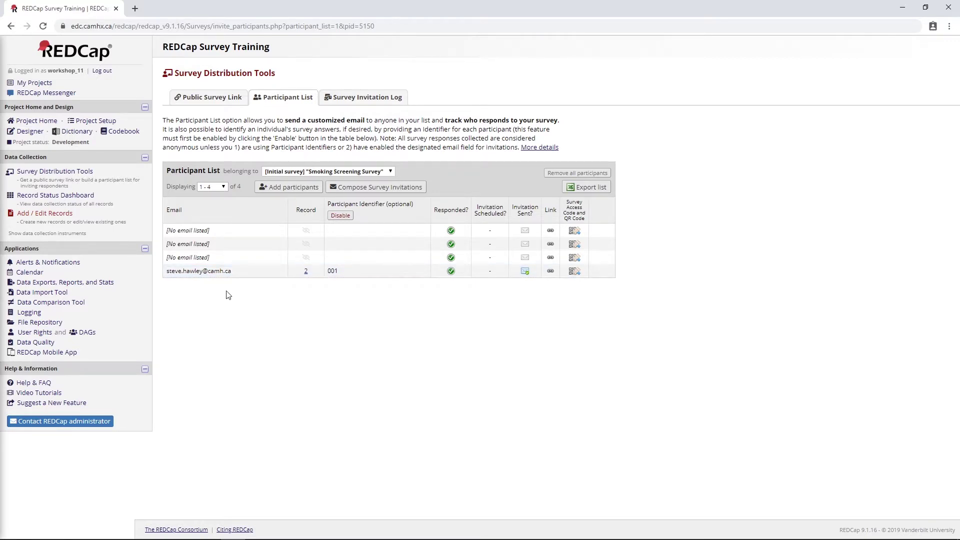
pyautogui.click(35, 132)
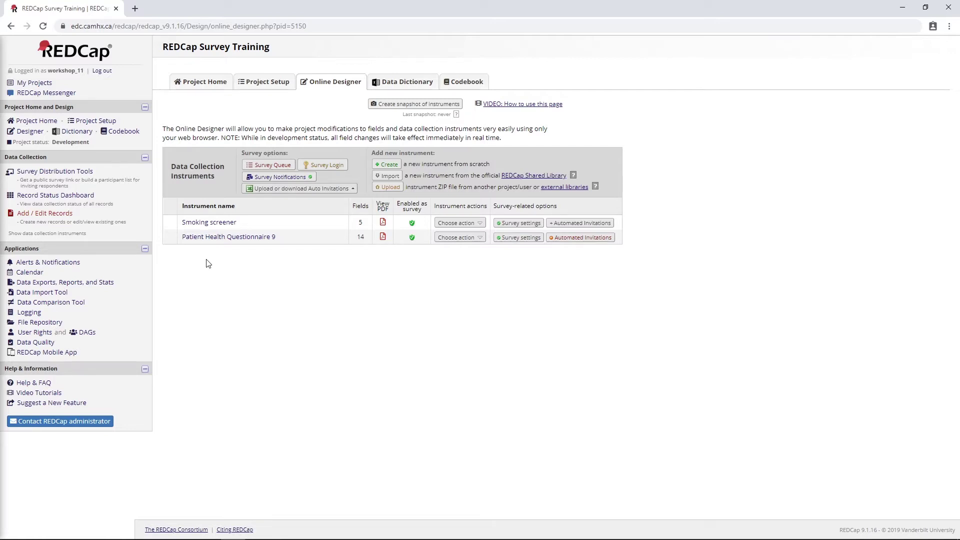
# In Smoking screener, add a Text Box field labelled Email with variable name email.
pyautogui.click(219, 226)
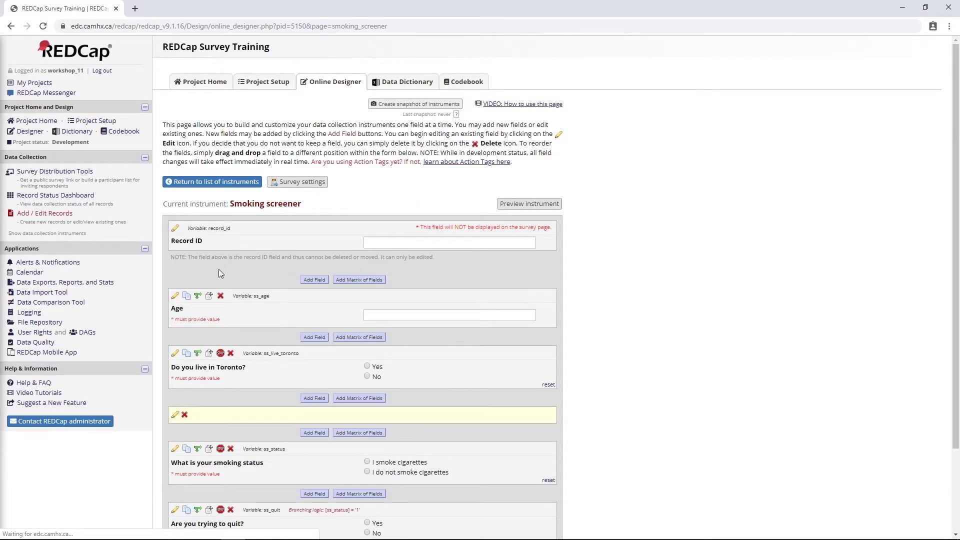
pyautogui.click(307, 276)
pyautogui.click(332, 197)
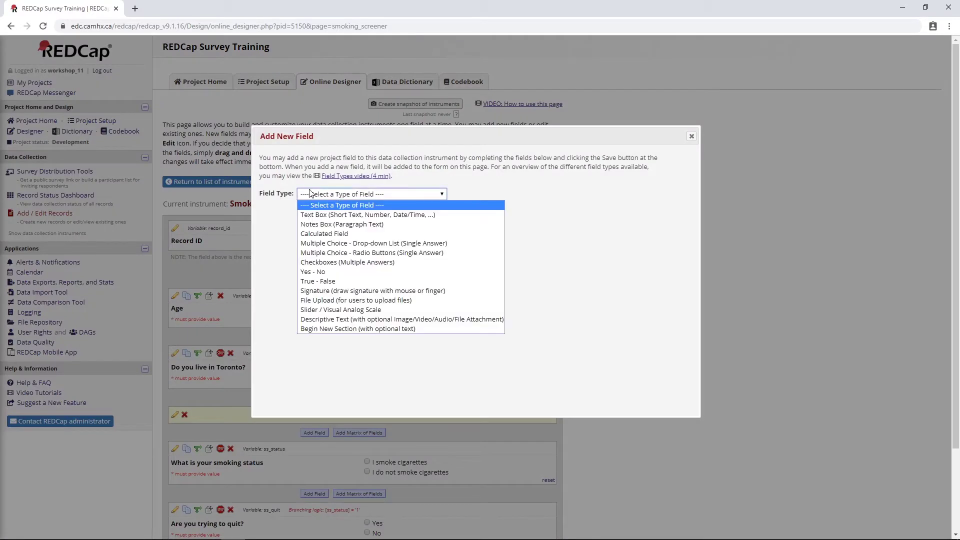
pyautogui.click(322, 215)
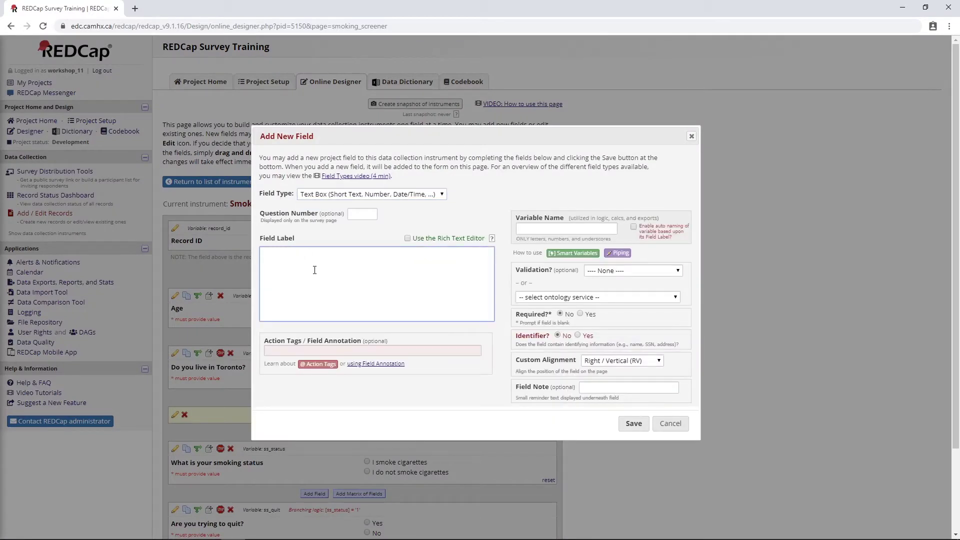
pyautogui.write('Email')
pyautogui.click(556, 227)
pyautogui.write('emai')
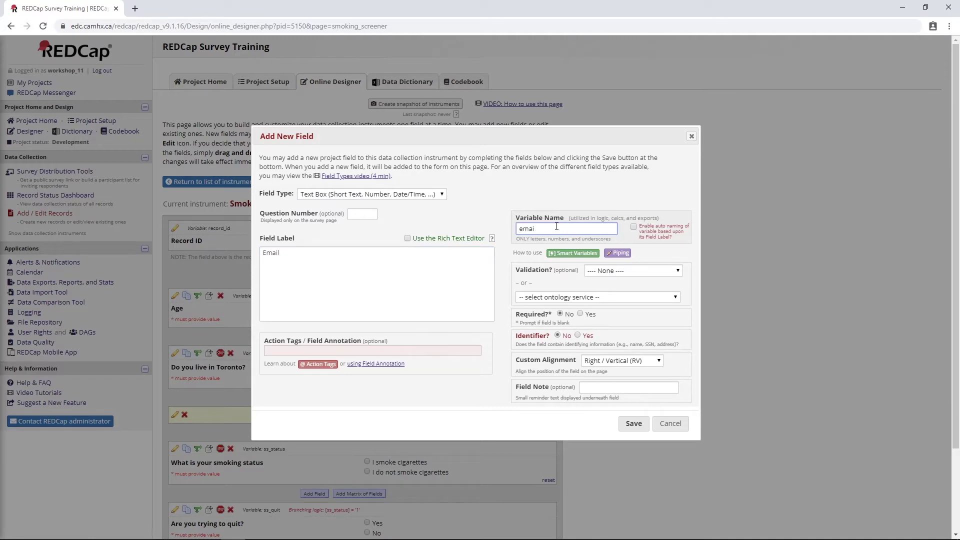
pyautogui.write('9l')
pyautogui.moveTo(517, 270); pyautogui.dragTo(559, 271)
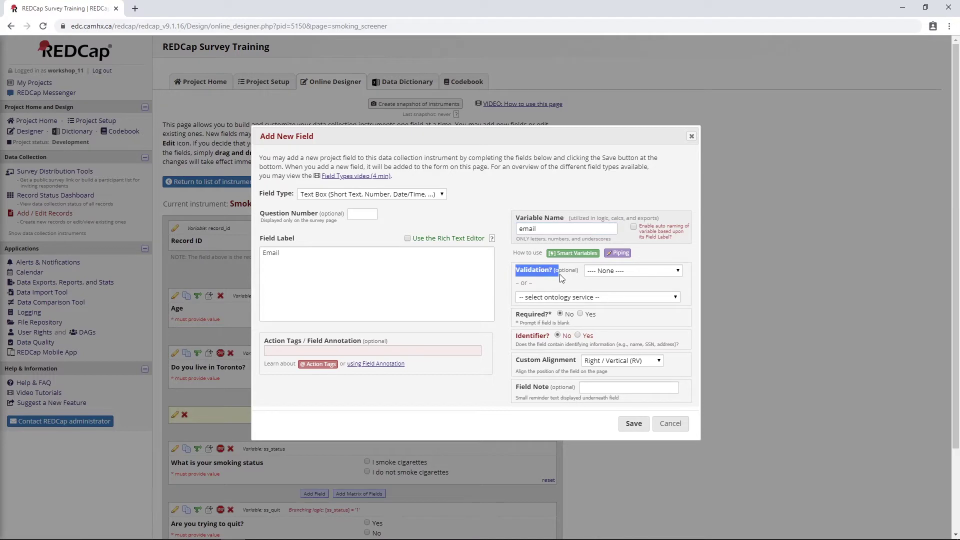
# Give the Email field Email validation, make it required, and save it.
pyautogui.click(619, 273)
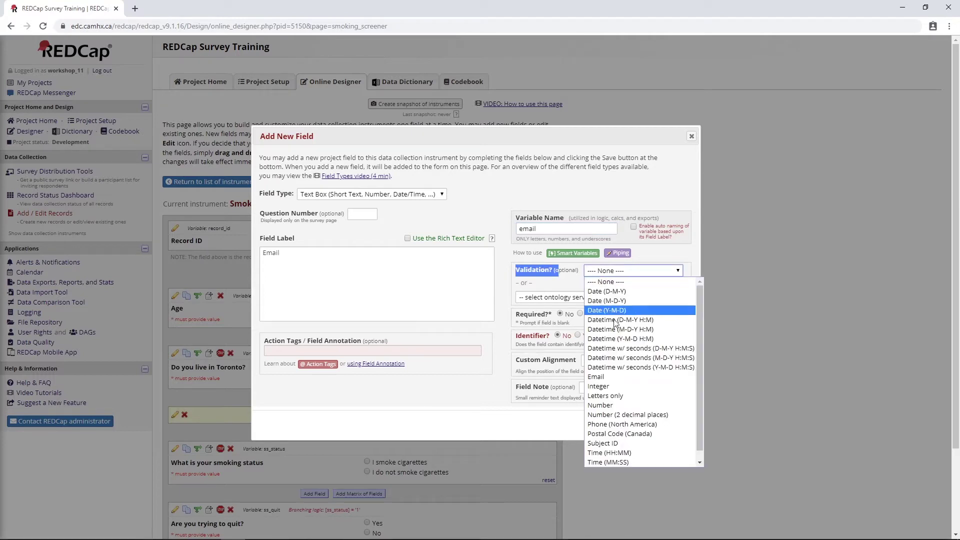
pyautogui.click(605, 372)
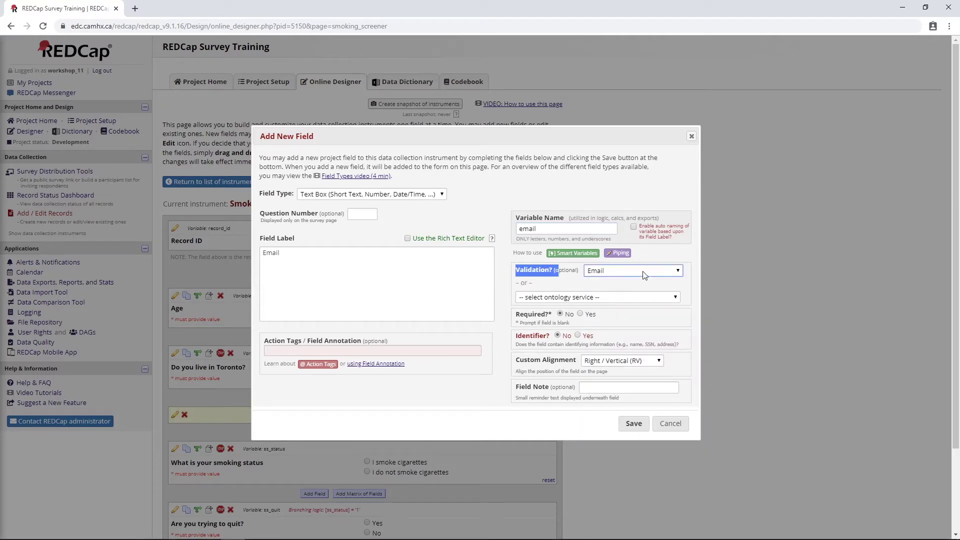
pyautogui.click(580, 314)
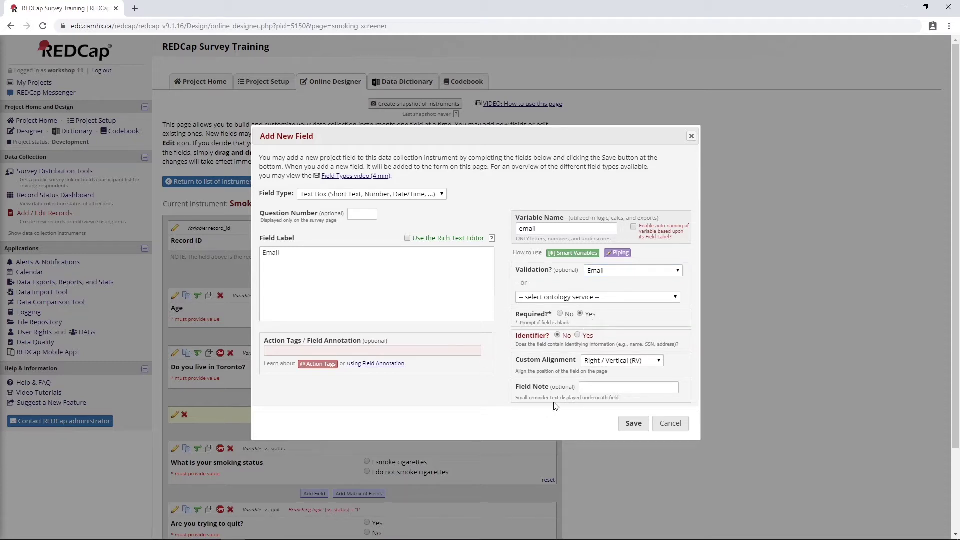
pyautogui.click(626, 424)
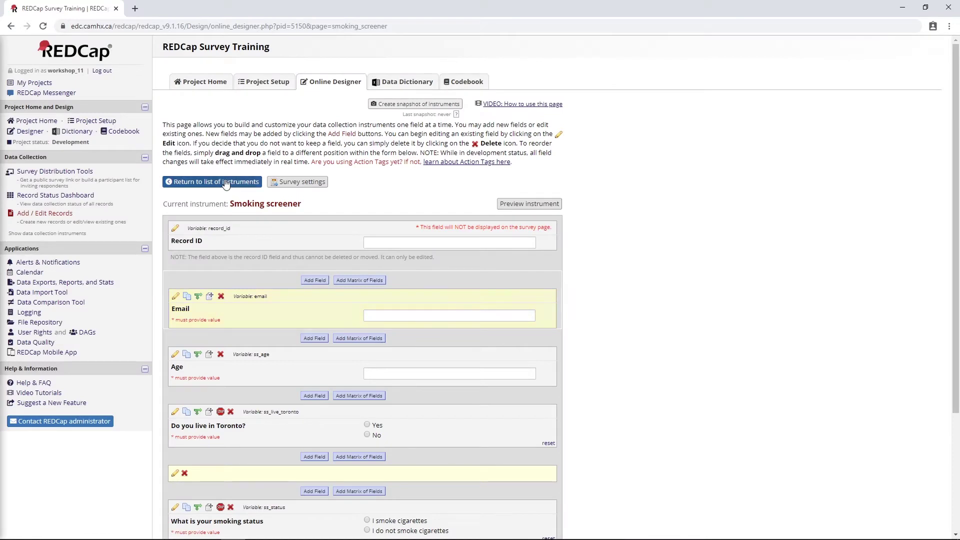
pyautogui.click(223, 181)
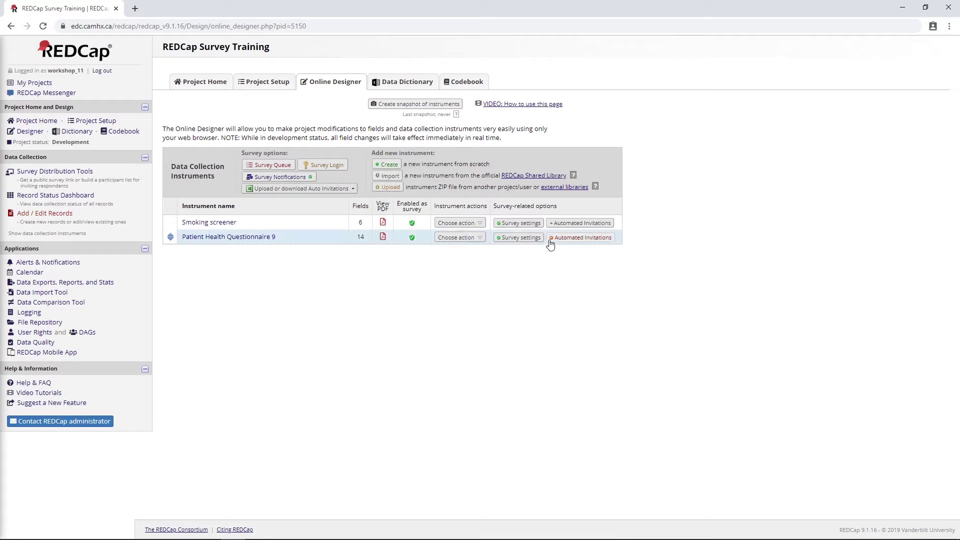
# On Project Setup, disable the designated invitation email field and confirm undesignating it.
pyautogui.click(105, 124)
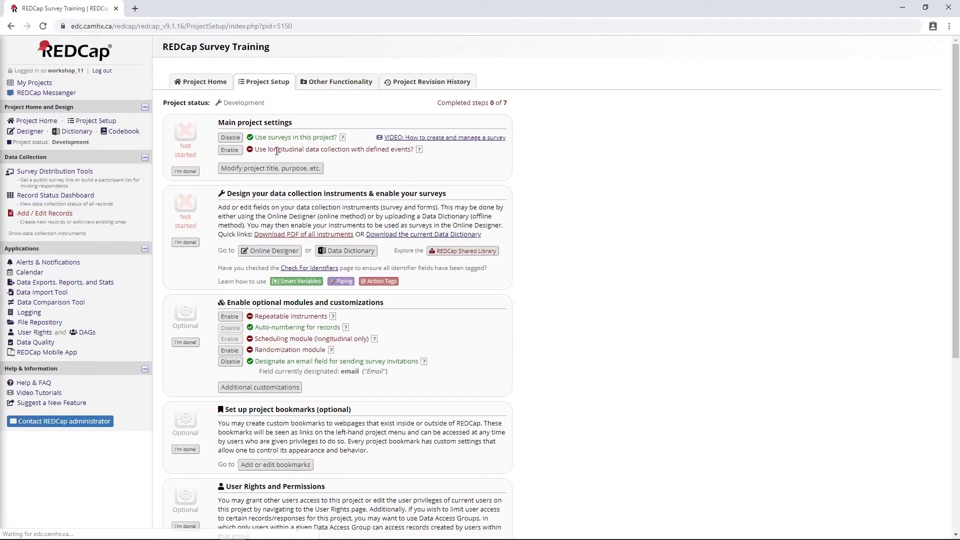
pyautogui.click(230, 361)
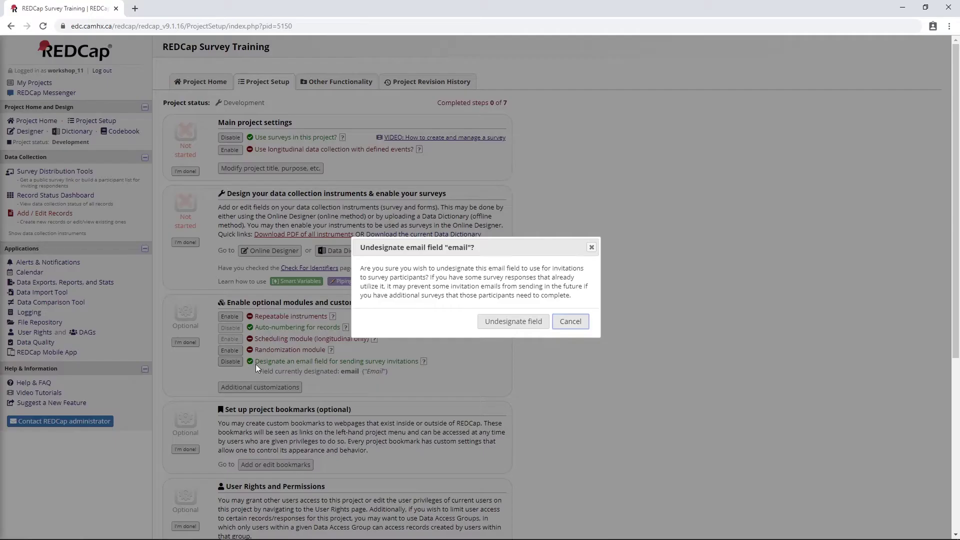
pyautogui.click(495, 323)
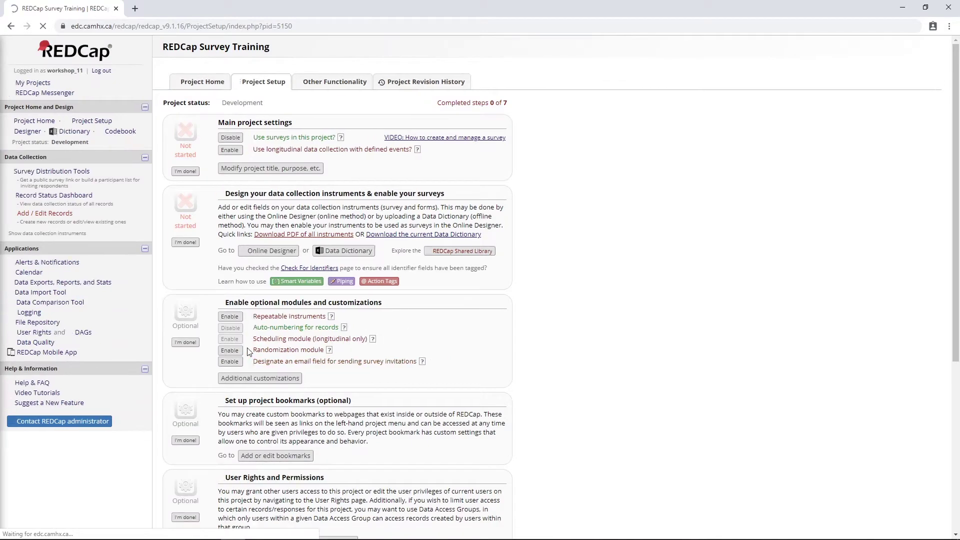
# Enable email-field designation and read the warning that responses can never be anonymous.
pyautogui.click(229, 361)
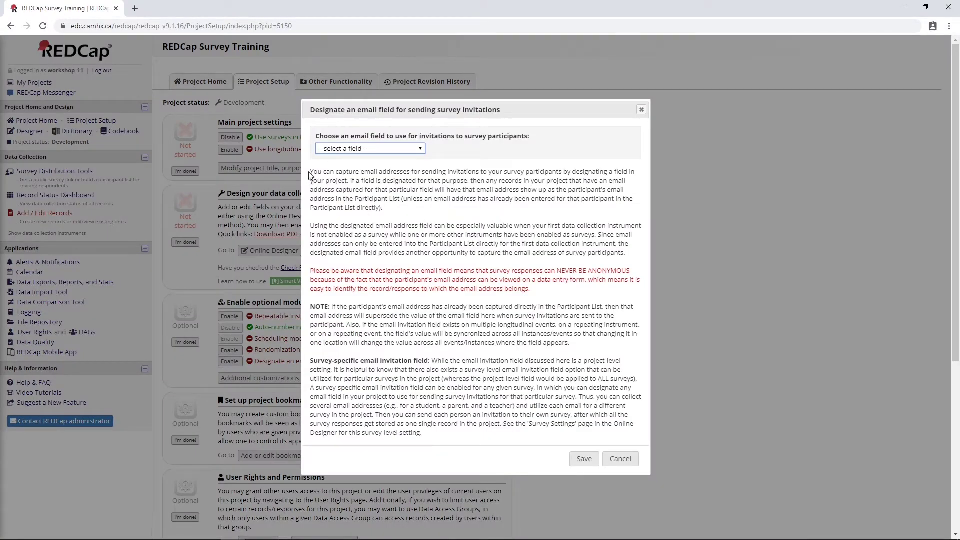
pyautogui.moveTo(310, 171); pyautogui.dragTo(441, 443)
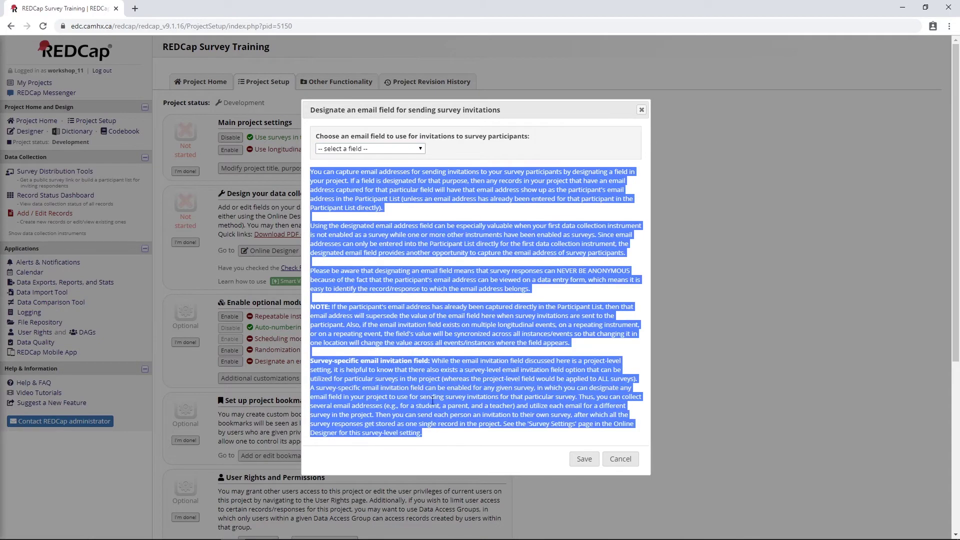
pyautogui.click(424, 270)
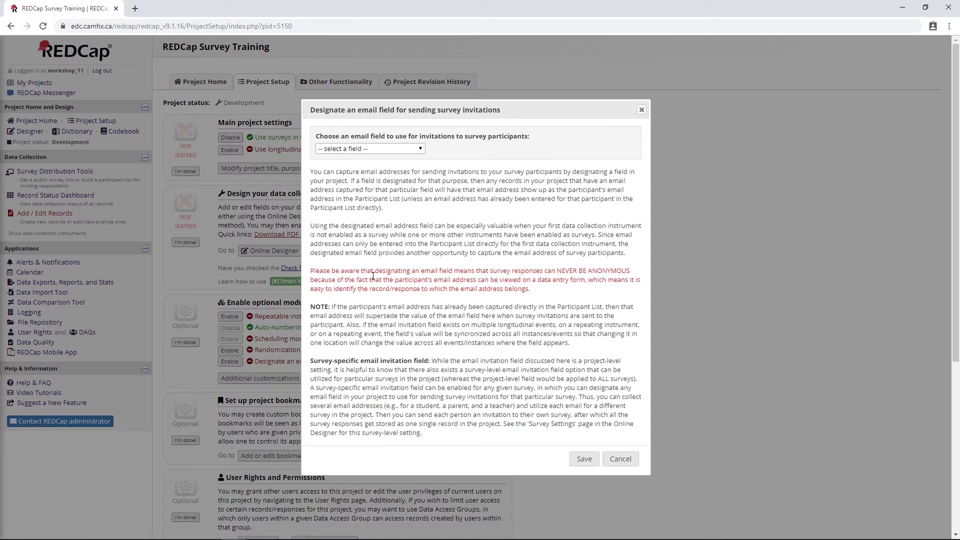
pyautogui.moveTo(310, 271); pyautogui.dragTo(545, 293)
pyautogui.click(542, 267)
pyautogui.moveTo(511, 272); pyautogui.dragTo(633, 274)
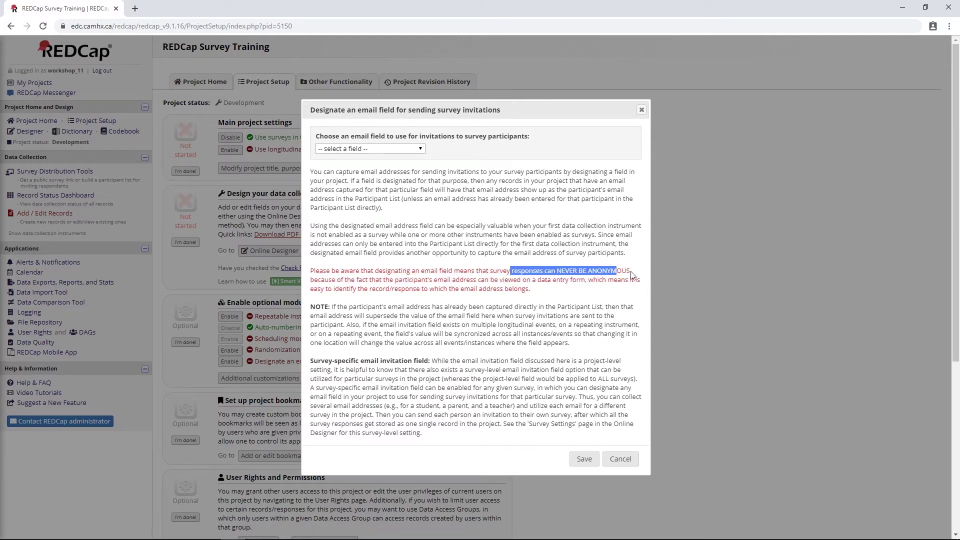
pyautogui.click(633, 274)
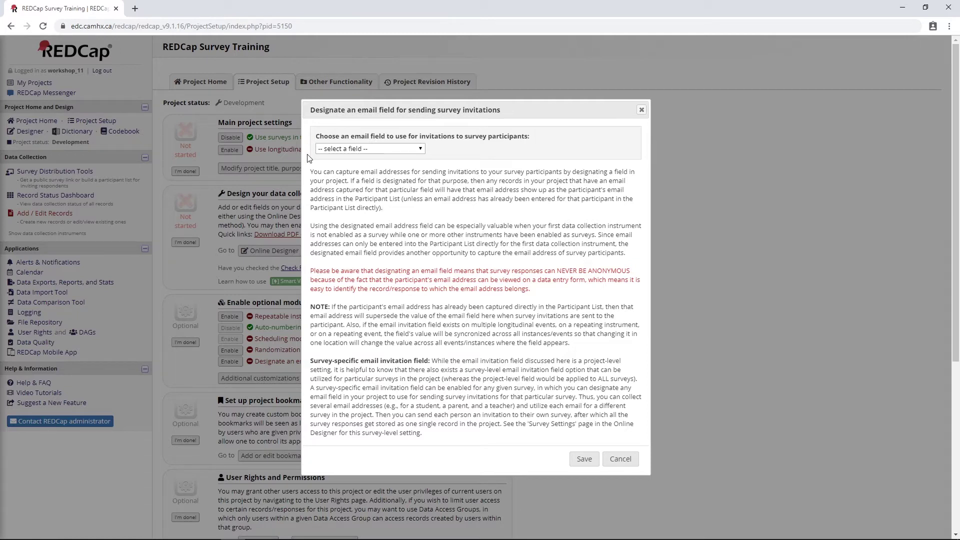
# Choose the "Email" field as the invitation email field and save the designation.
pyautogui.click(403, 149)
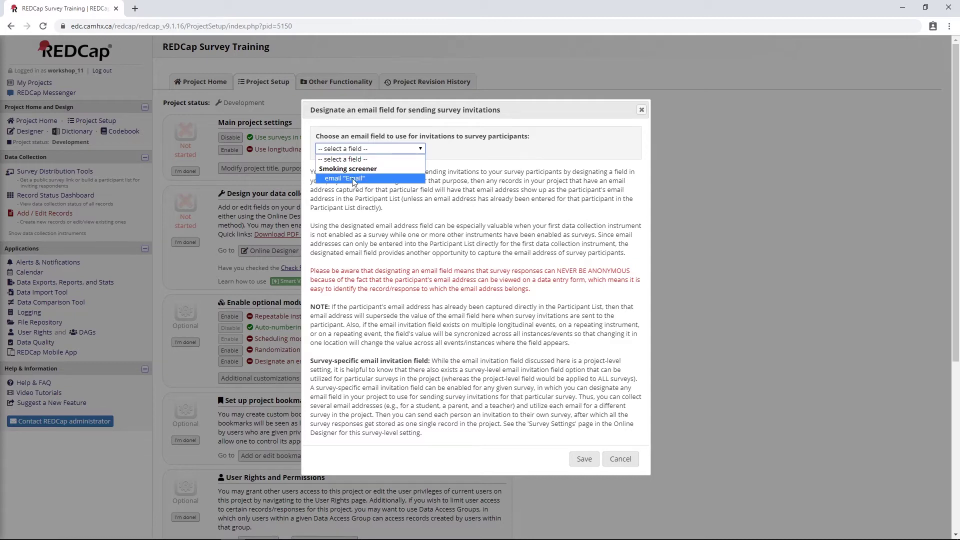
pyautogui.click(376, 179)
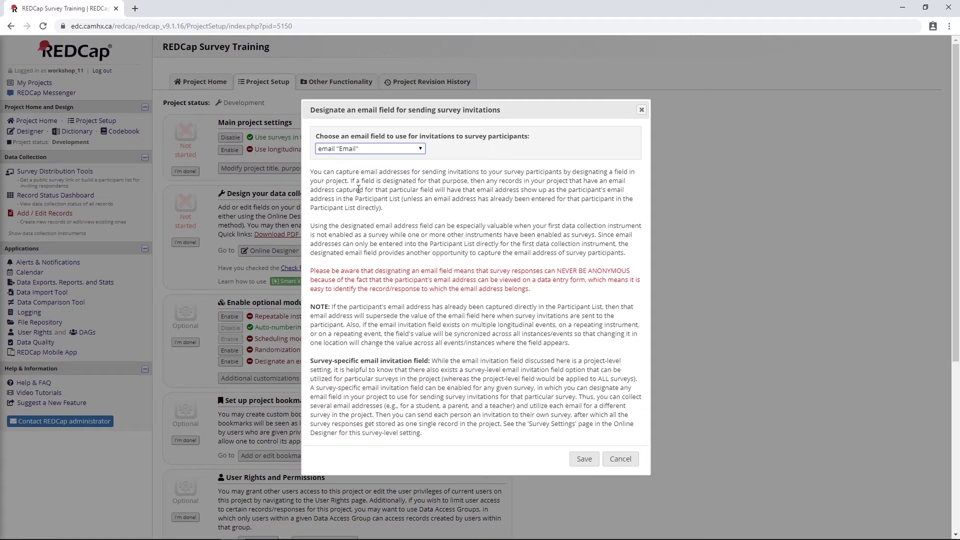
pyautogui.click(584, 458)
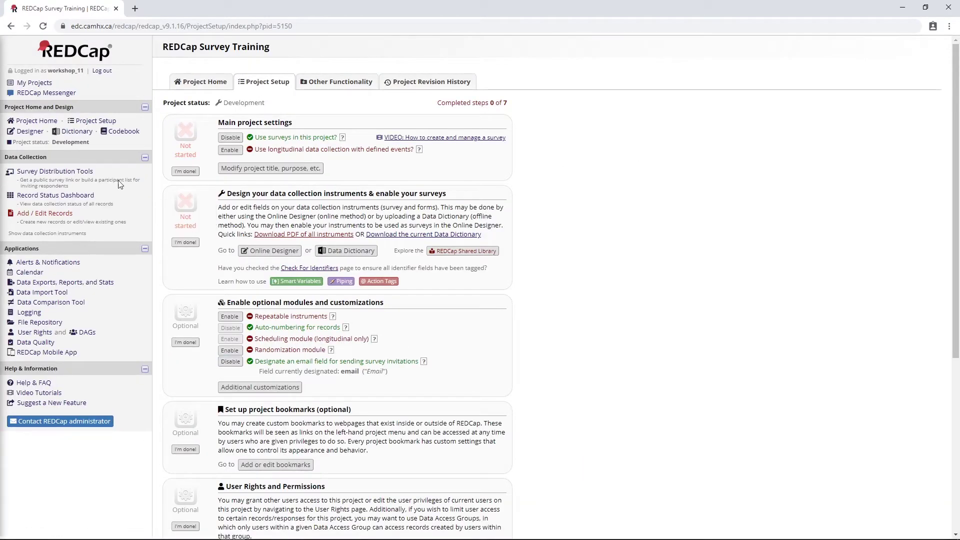
pyautogui.click(28, 131)
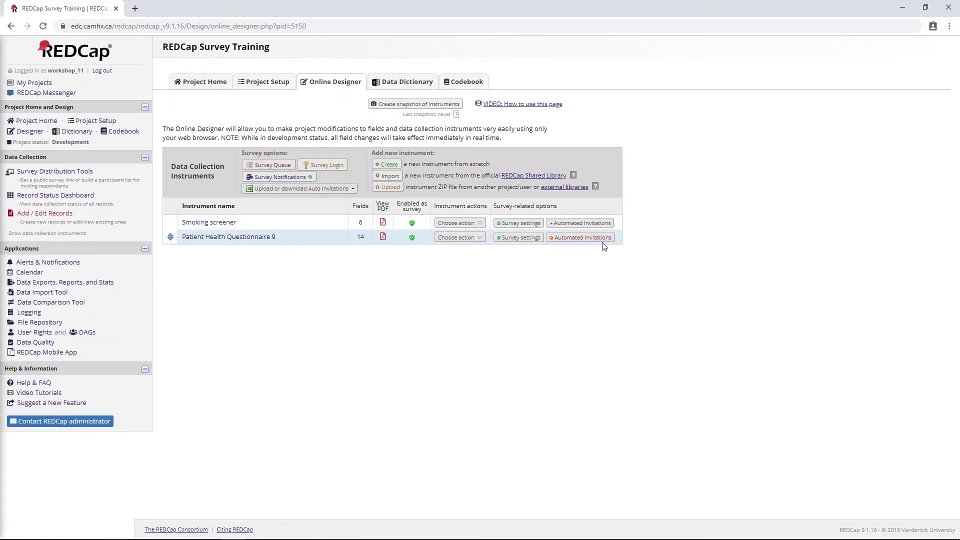
# Set PHQ-9's automated invitation to Active under Step 4 and save it.
pyautogui.click(587, 239)
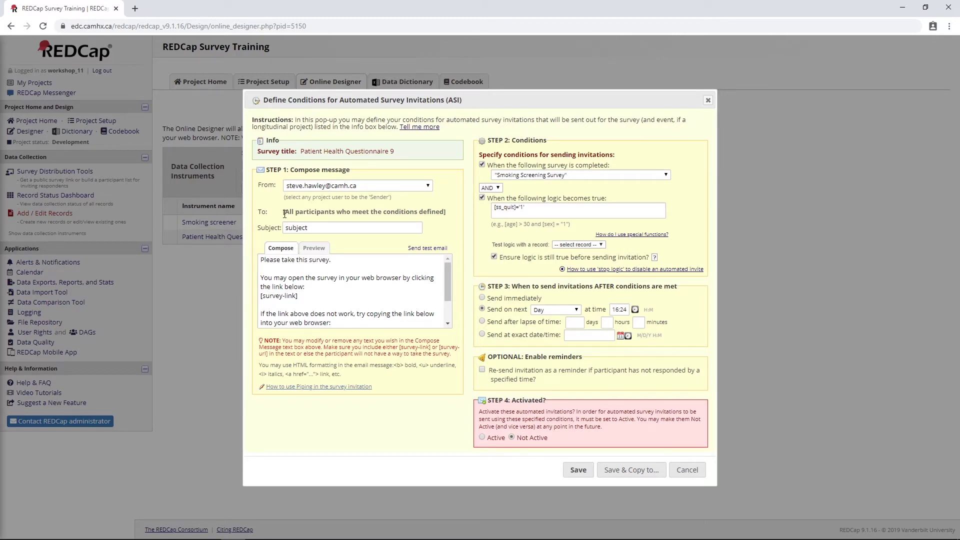
pyautogui.moveTo(283, 212); pyautogui.dragTo(455, 219)
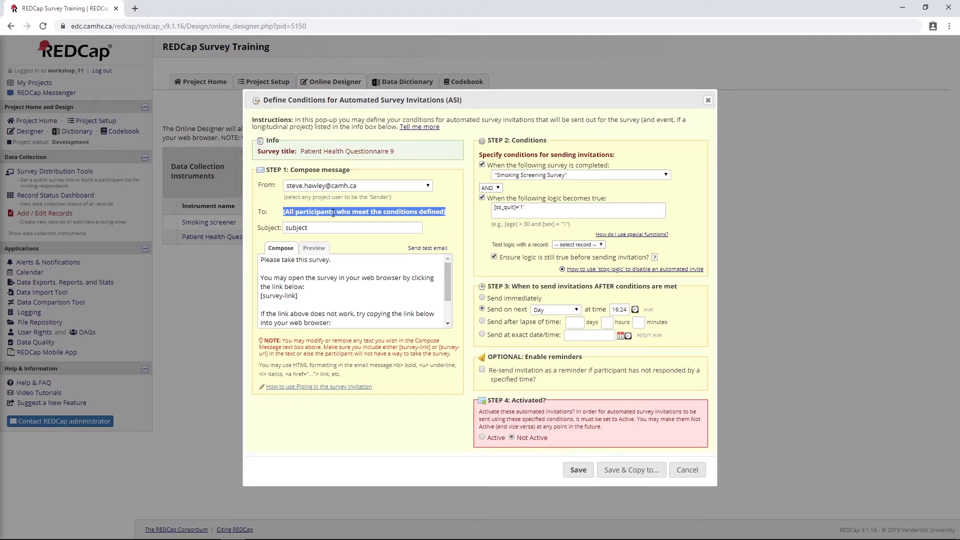
pyautogui.click(479, 269)
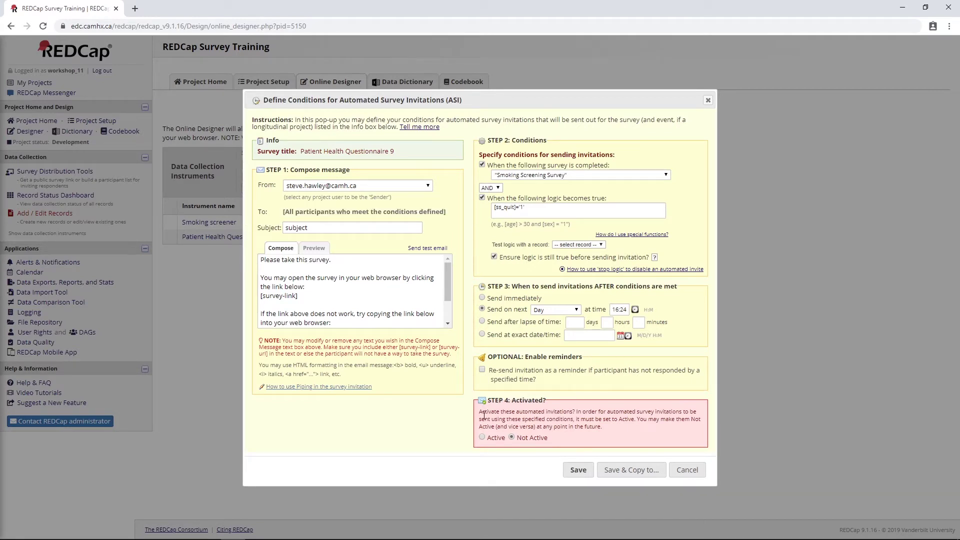
pyautogui.click(482, 439)
pyautogui.click(578, 470)
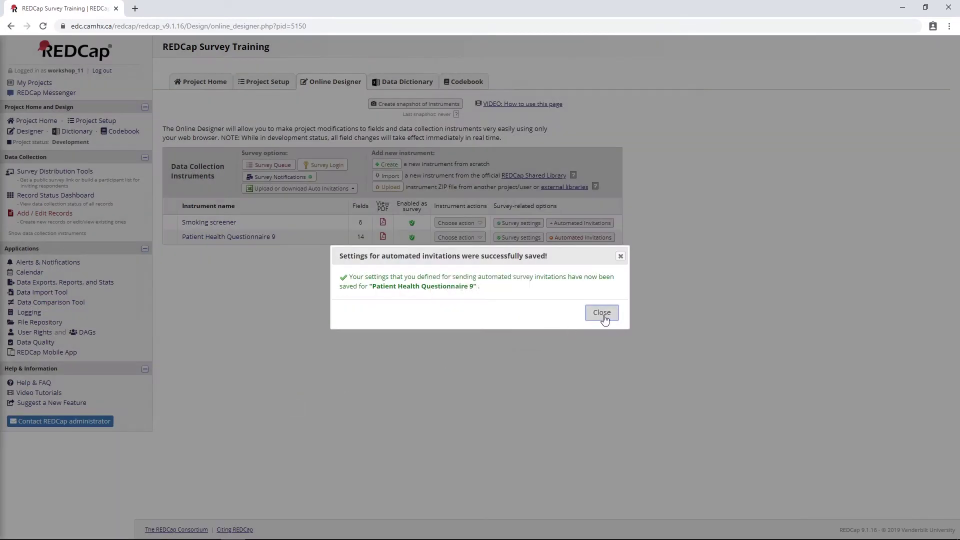
pyautogui.click(602, 314)
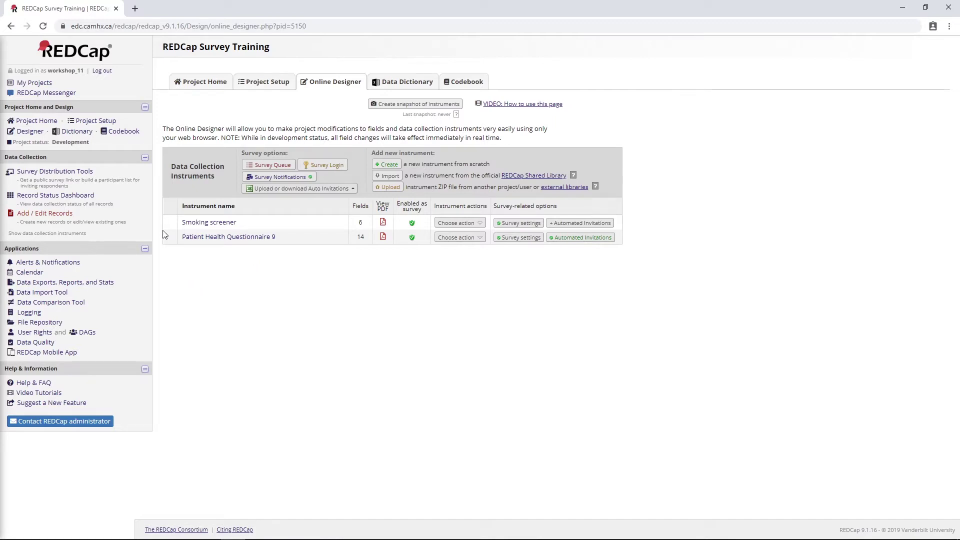
# Open the public survey and enter the respondent's e-mail address and age 33.
pyautogui.click(66, 172)
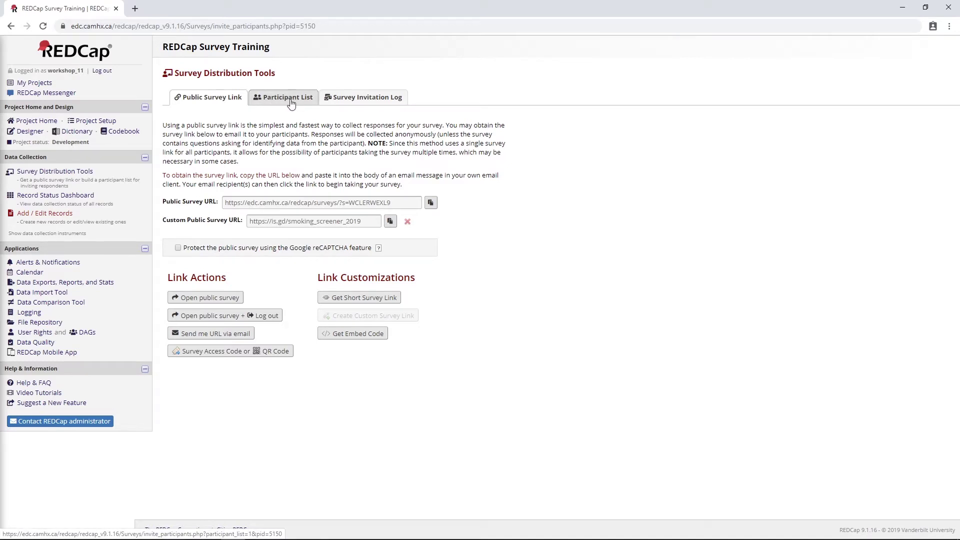
pyautogui.click(202, 298)
pyautogui.click(571, 281)
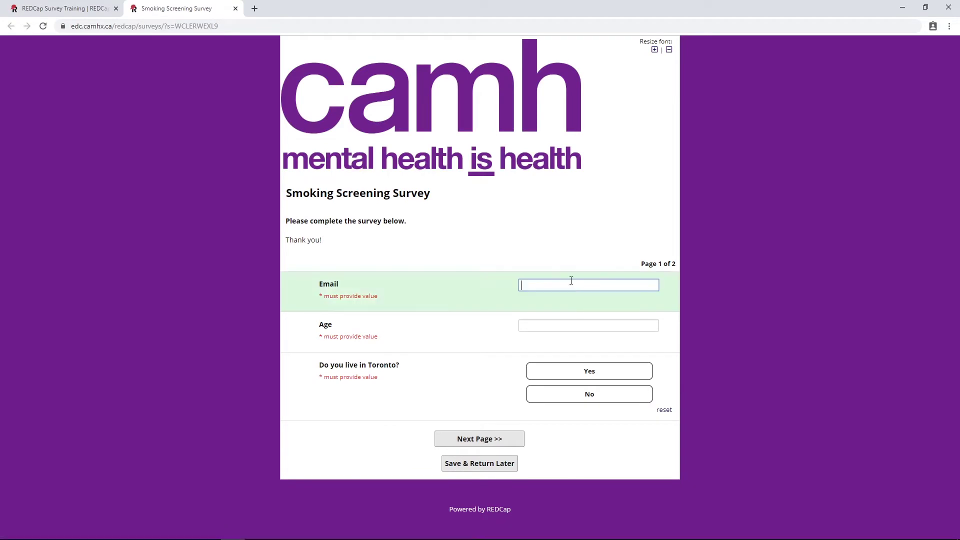
pyautogui.click(563, 329)
pyautogui.write('33')
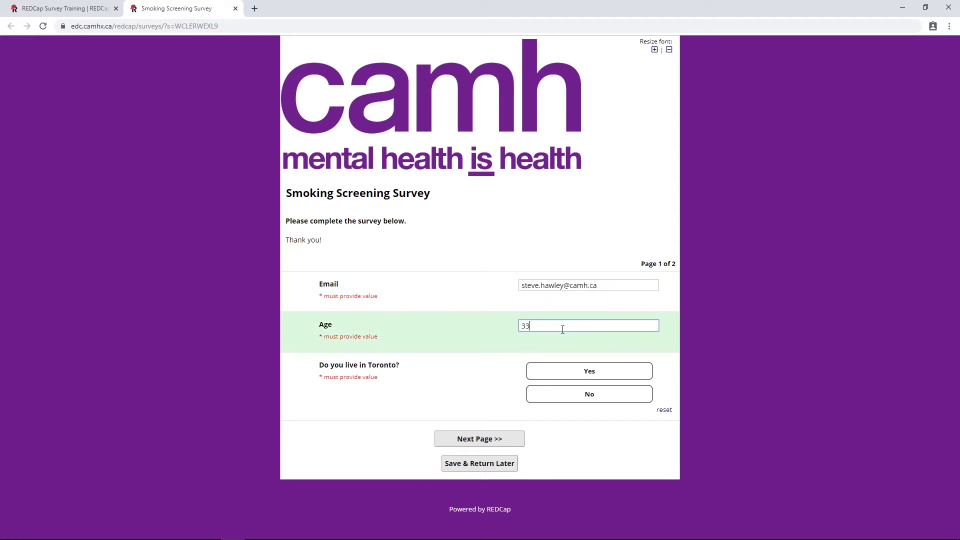
# Answer Yes to Toronto, then I smoke cigarettes and Yes to trying to quit.
pyautogui.click(570, 374)
pyautogui.click(488, 439)
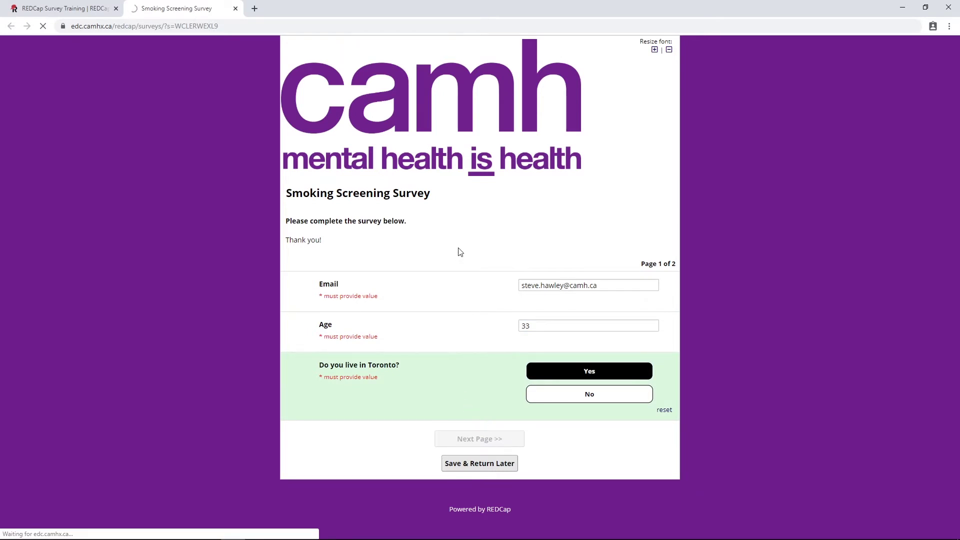
pyautogui.click(544, 249)
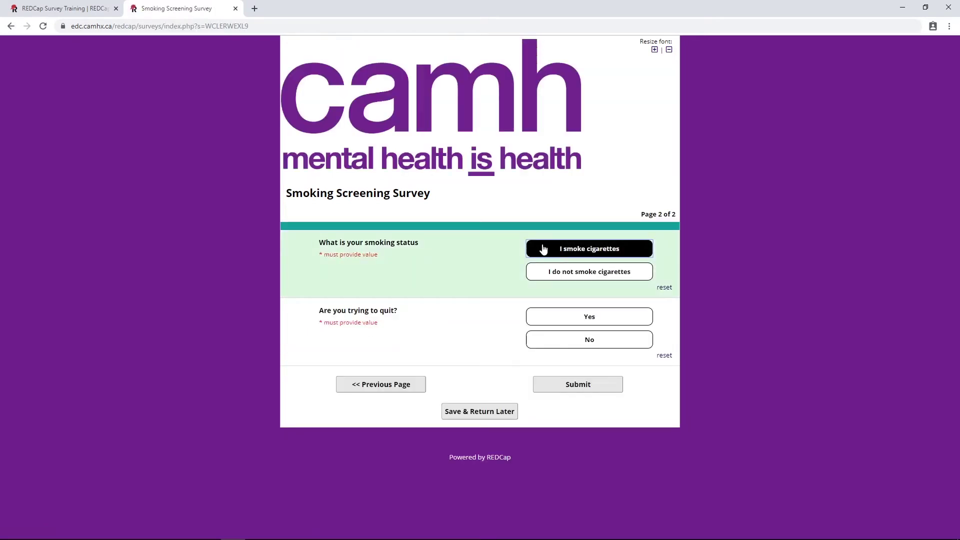
pyautogui.click(569, 318)
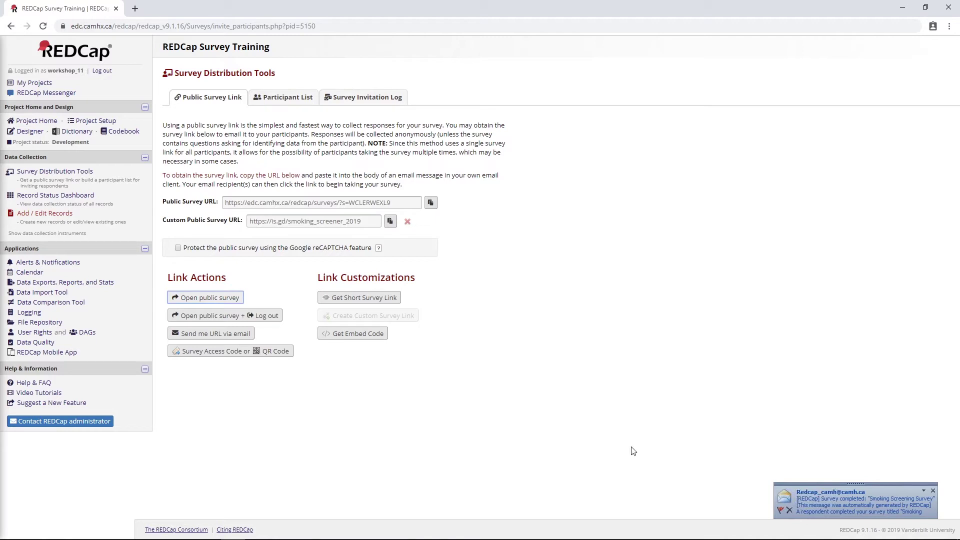
# Review the Survey Notifications recipients for both surveys in the Designer, then close it.
pyautogui.click(30, 131)
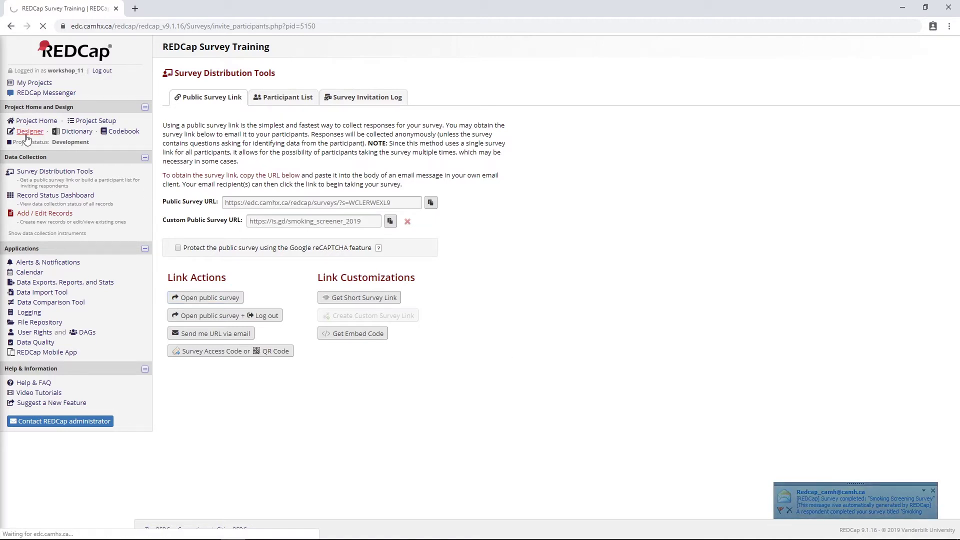
pyautogui.click(294, 176)
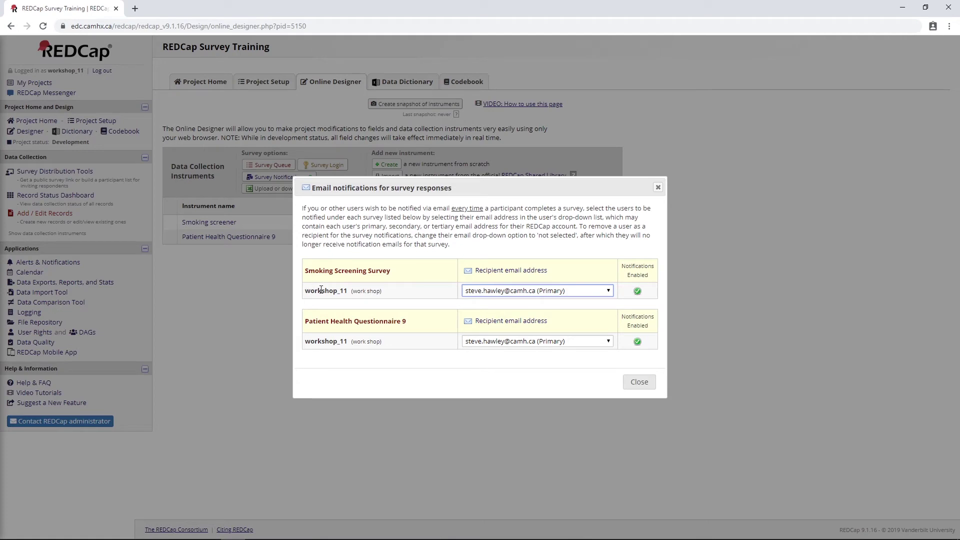
pyautogui.moveTo(311, 270); pyautogui.dragTo(395, 274)
pyautogui.click(391, 292)
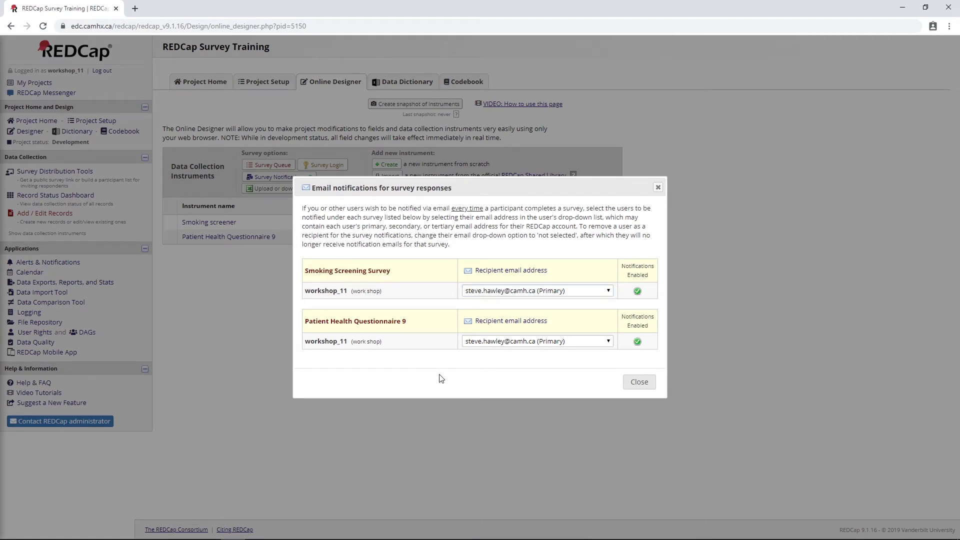
pyautogui.click(639, 384)
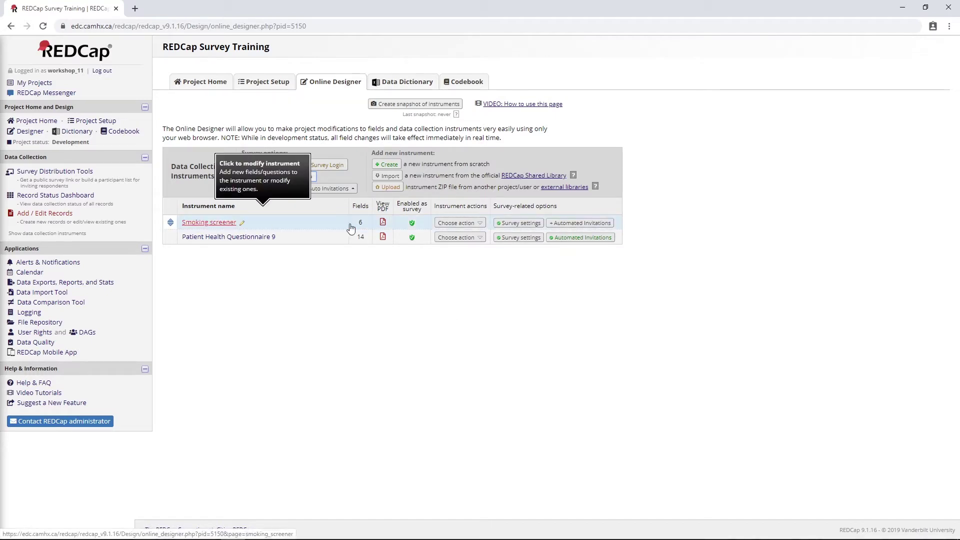
# Check the Survey Invitation Log for the PHQ-9 invitation scheduled at 11/16/2019 4:24pm, then open Data Exports.
pyautogui.click(53, 172)
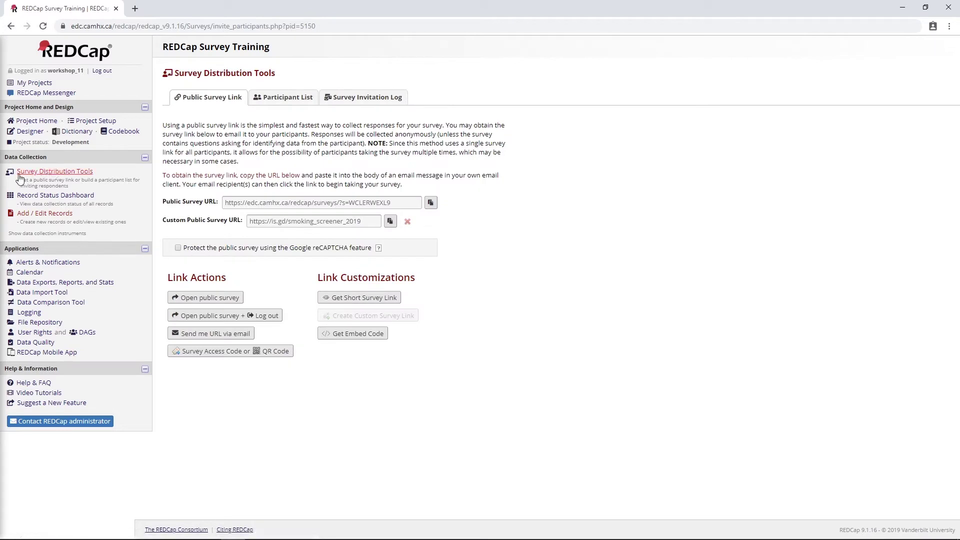
pyautogui.click(363, 98)
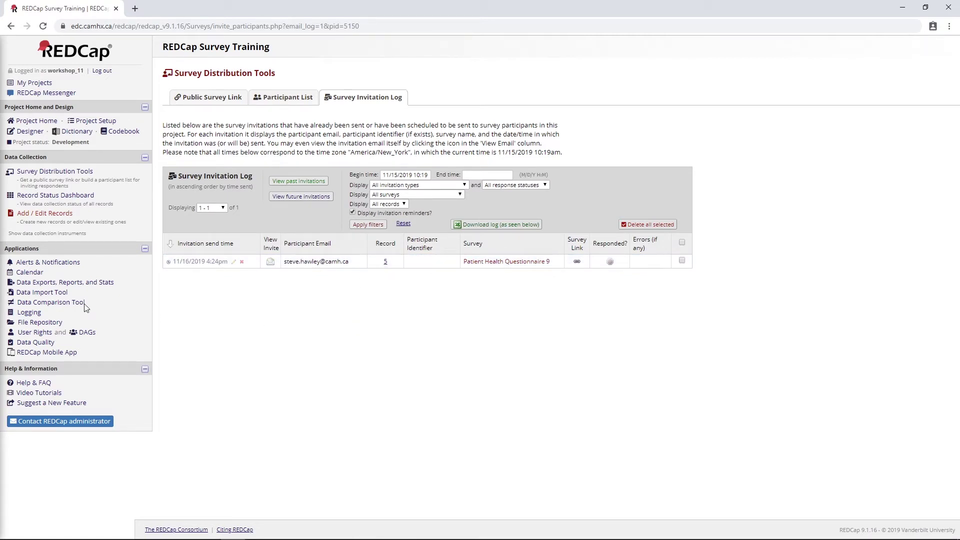
pyautogui.click(87, 284)
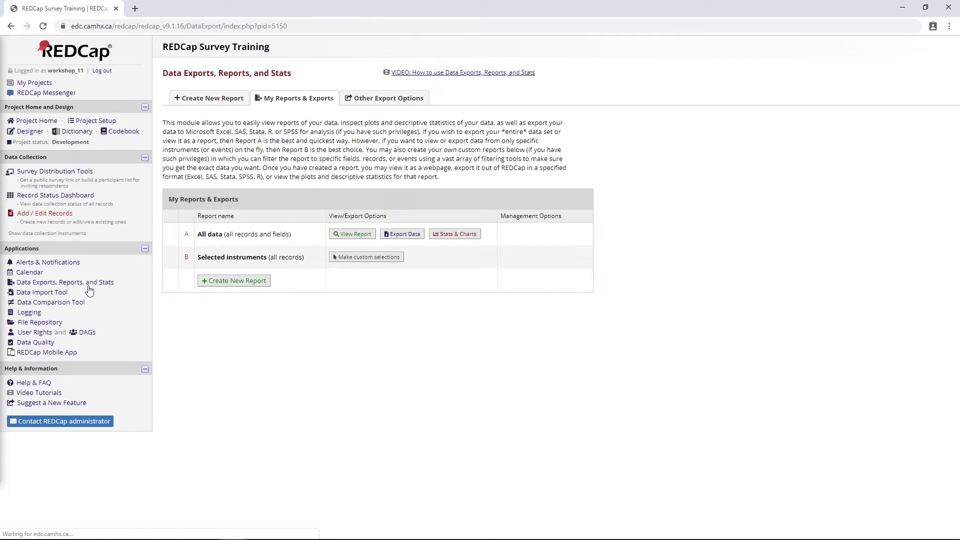
# View the All data report and inspect record 5's e-mail in the new smoking screening response.
pyautogui.click(353, 234)
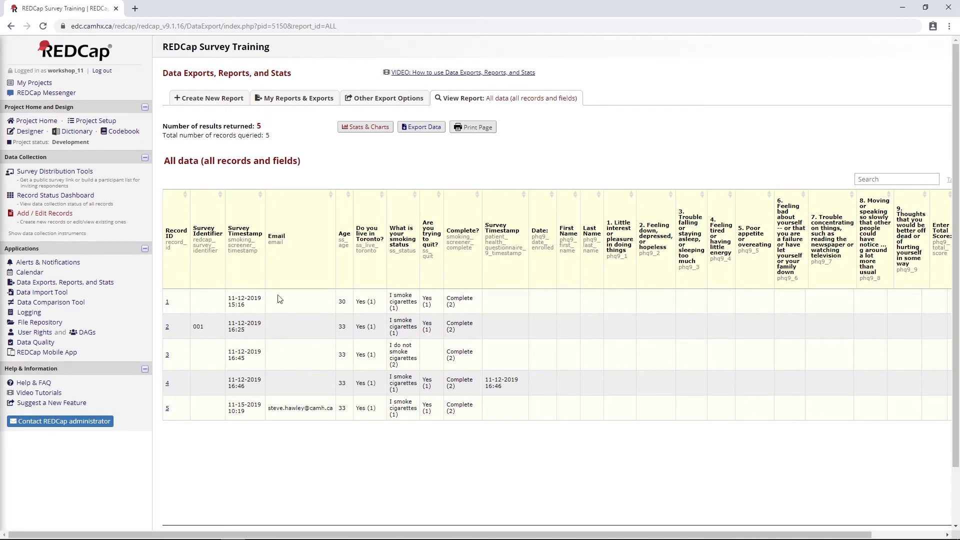
pyautogui.tripleClick(284, 410)
pyautogui.moveTo(292, 408); pyautogui.dragTo(330, 419)
pyautogui.click(277, 421)
pyautogui.click(55, 172)
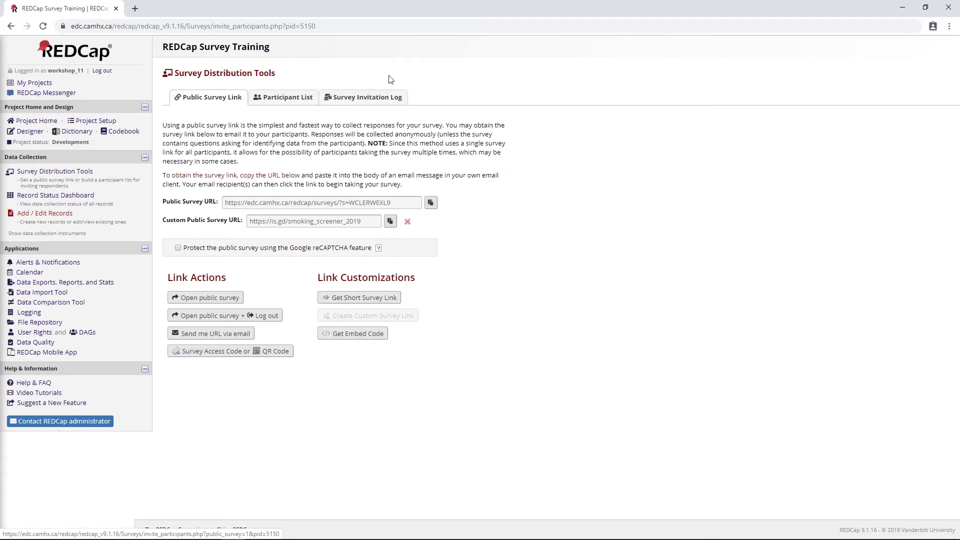
# Change the pending PHQ-9 invitation's send date from 11/16/2019 to 11/15/2019, keeping 4:24pm.
pyautogui.click(366, 99)
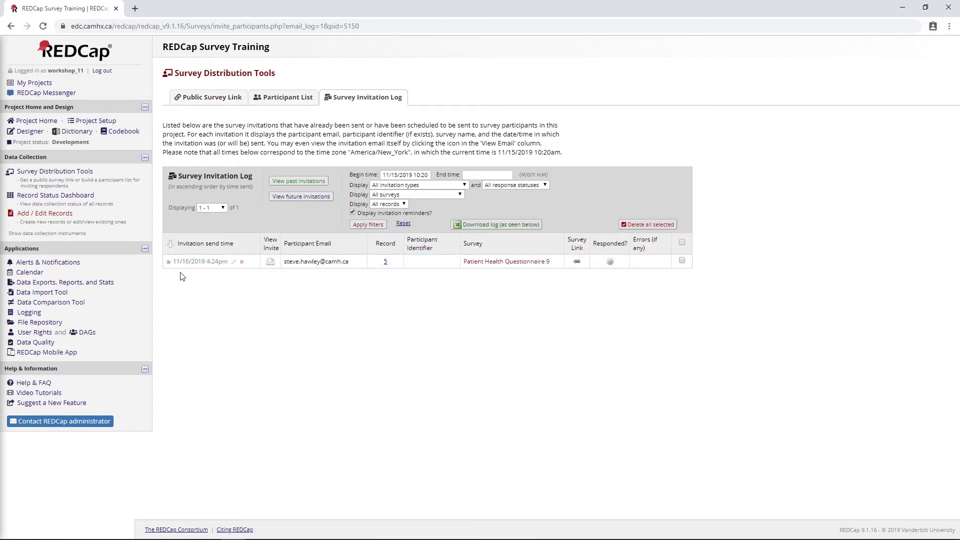
pyautogui.click(234, 262)
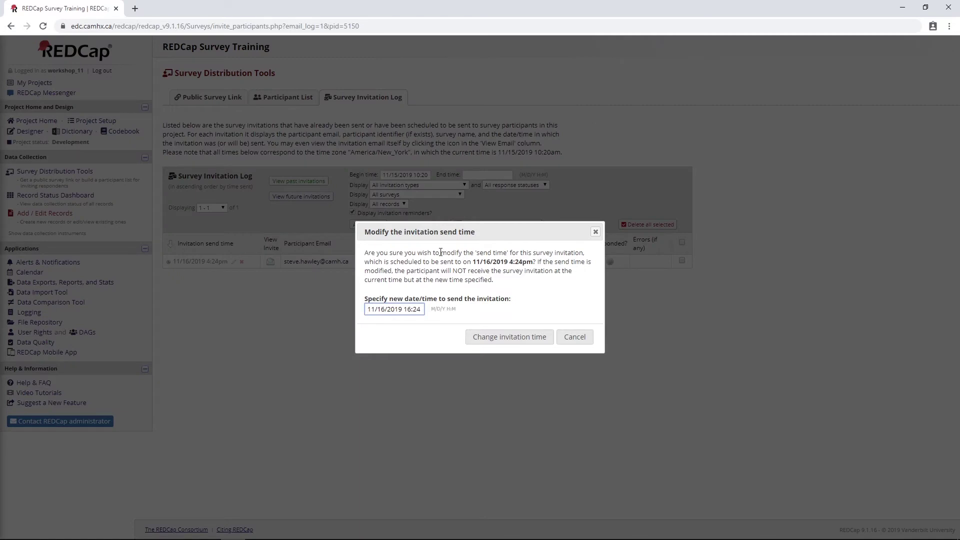
pyautogui.press('BackSpace')
pyautogui.write('5')
pyautogui.click(489, 336)
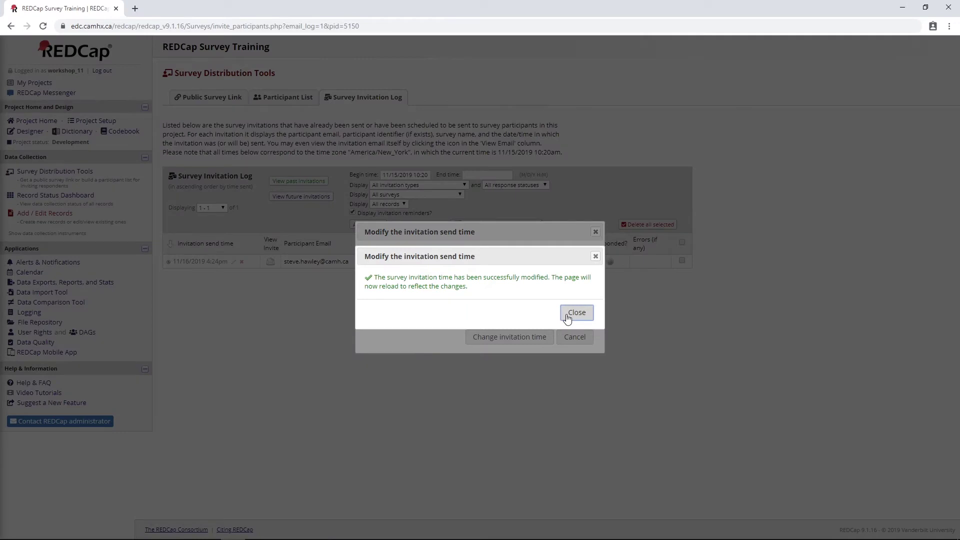
pyautogui.click(575, 313)
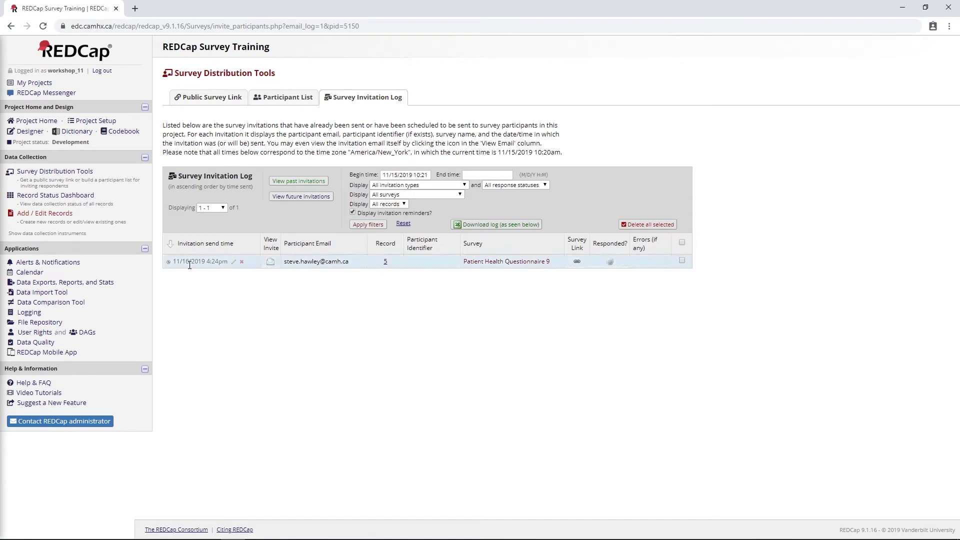
pyautogui.click(233, 261)
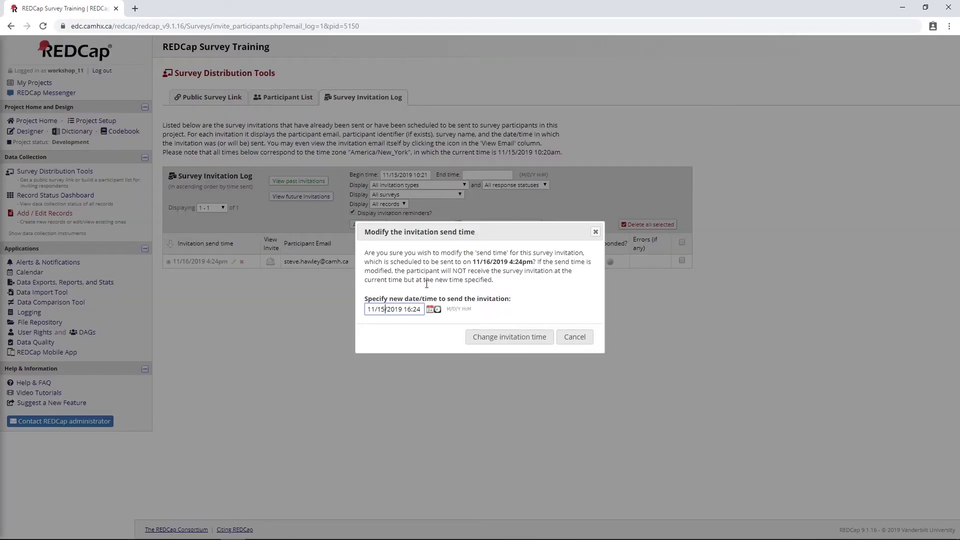
pyautogui.click(499, 336)
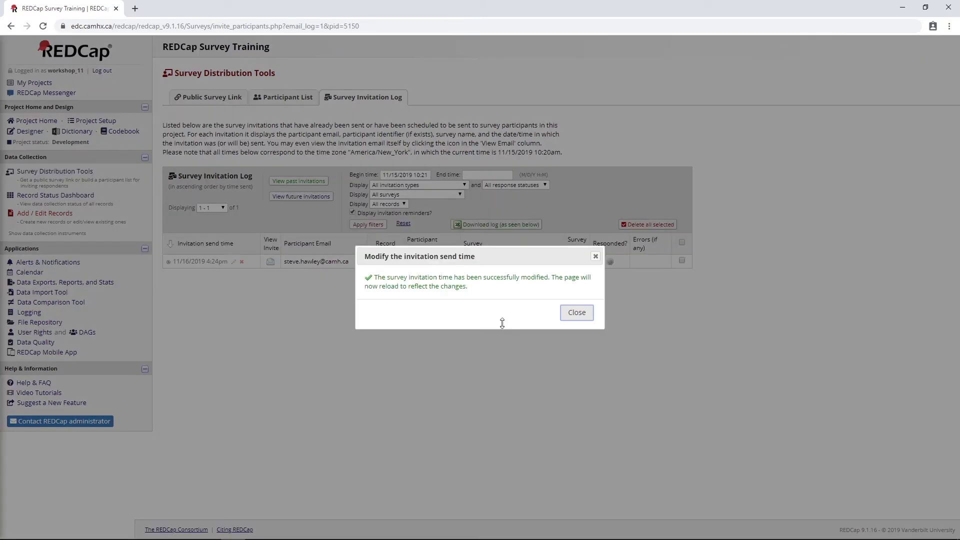
pyautogui.click(576, 313)
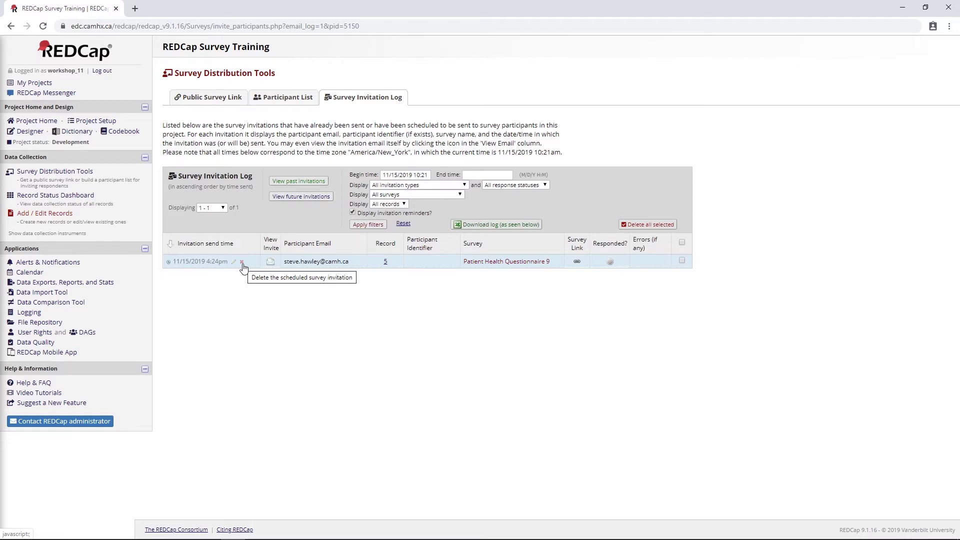
# Delete the scheduled PHQ-9 invitation and switch to the Smoking Screening Survey participant list.
pyautogui.click(241, 261)
pyautogui.click(515, 317)
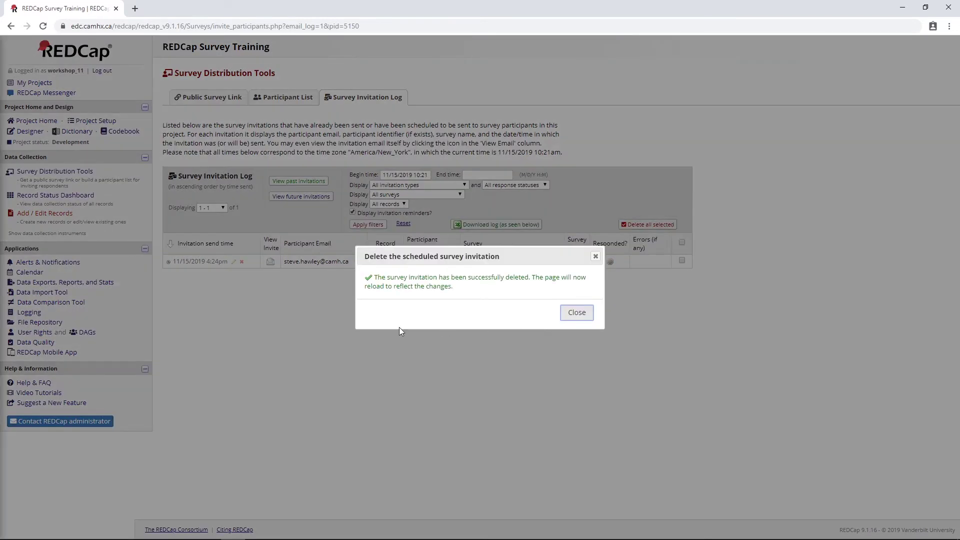
pyautogui.click(575, 312)
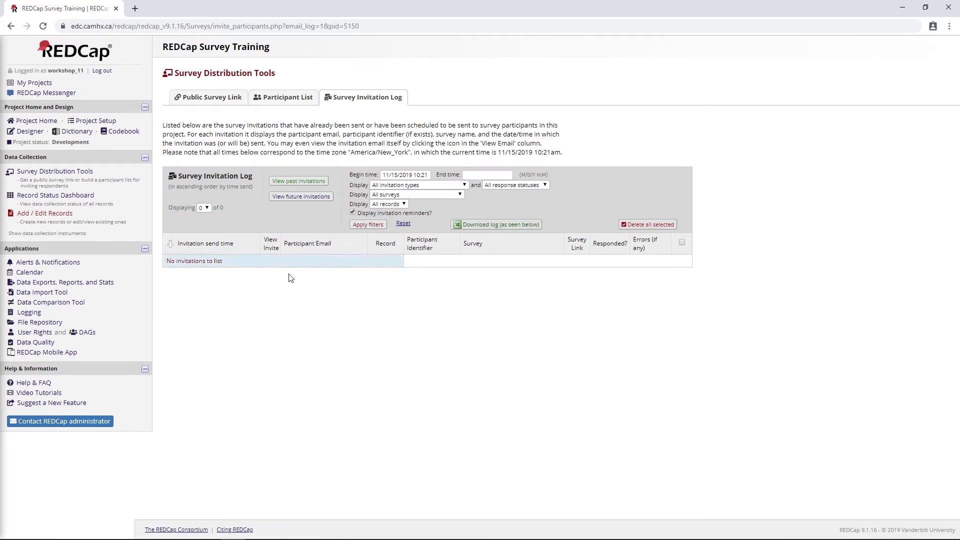
pyautogui.click(281, 96)
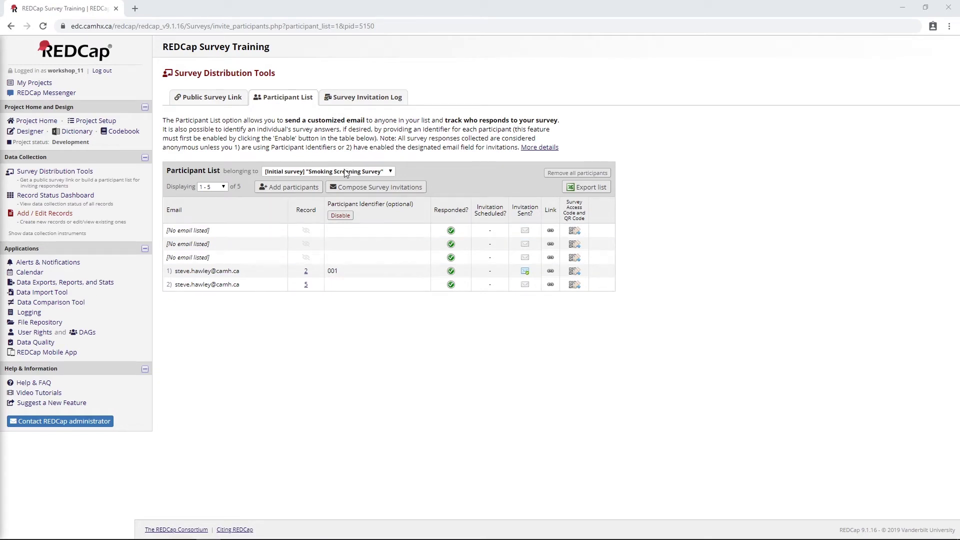
# Show Patient Health Questionnaire 9 participants, draft an invitation for November 16, and cancel without sending.
pyautogui.click(345, 173)
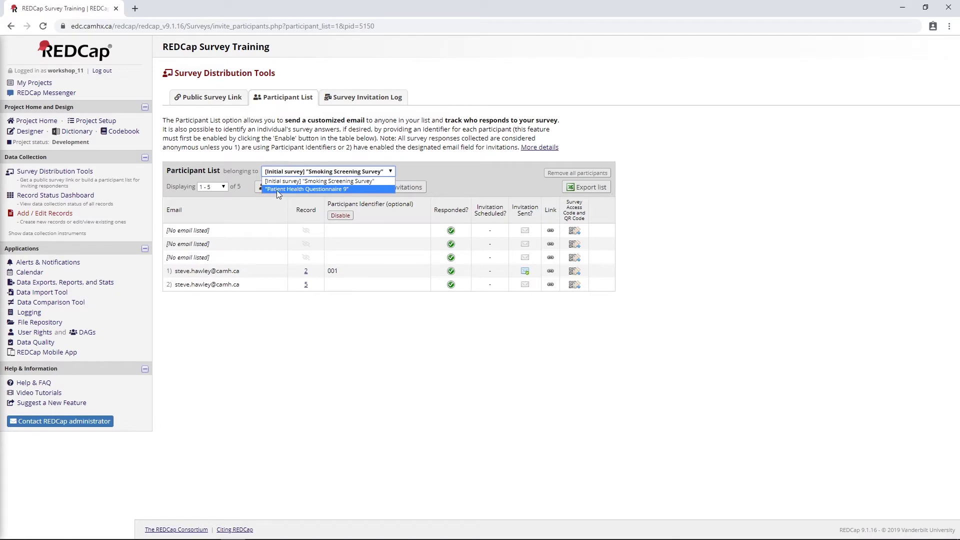
pyautogui.click(329, 190)
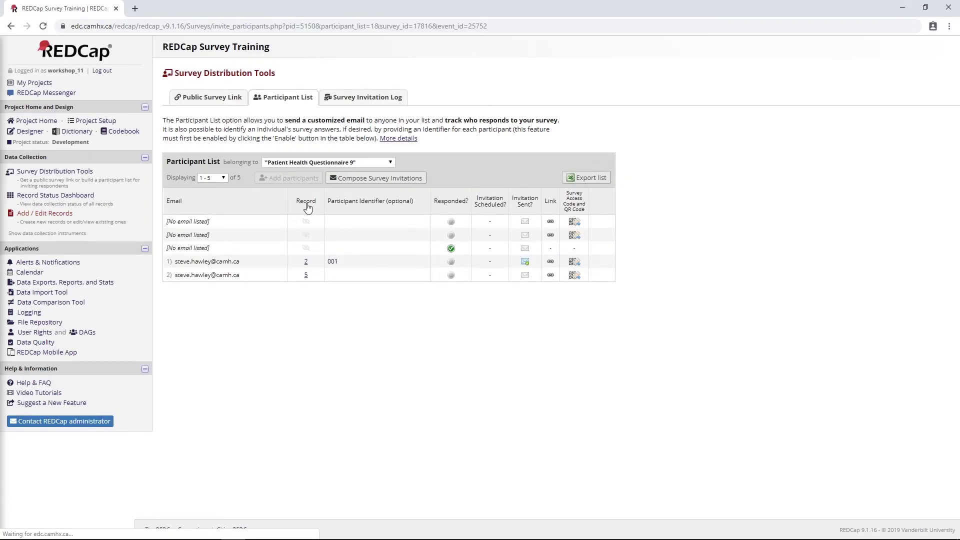
pyautogui.click(363, 179)
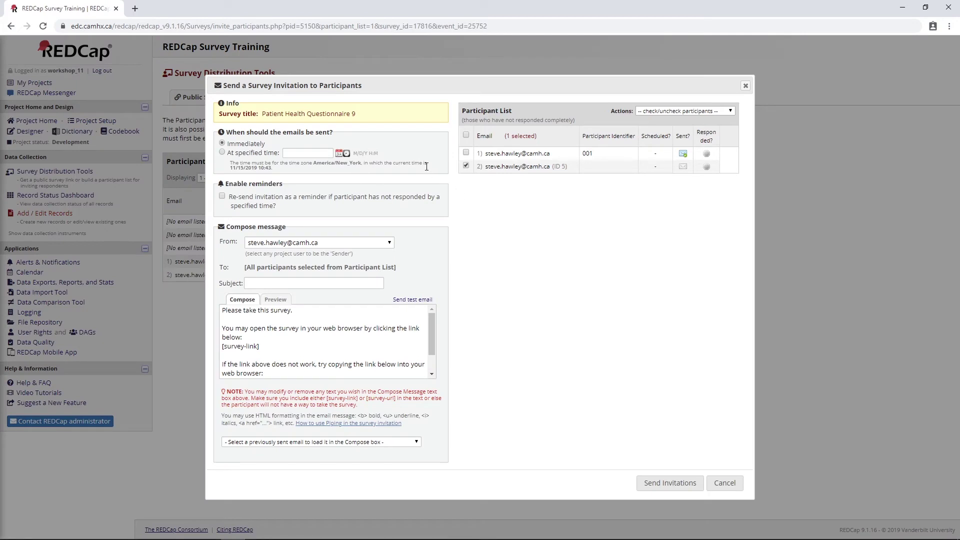
pyautogui.click(222, 153)
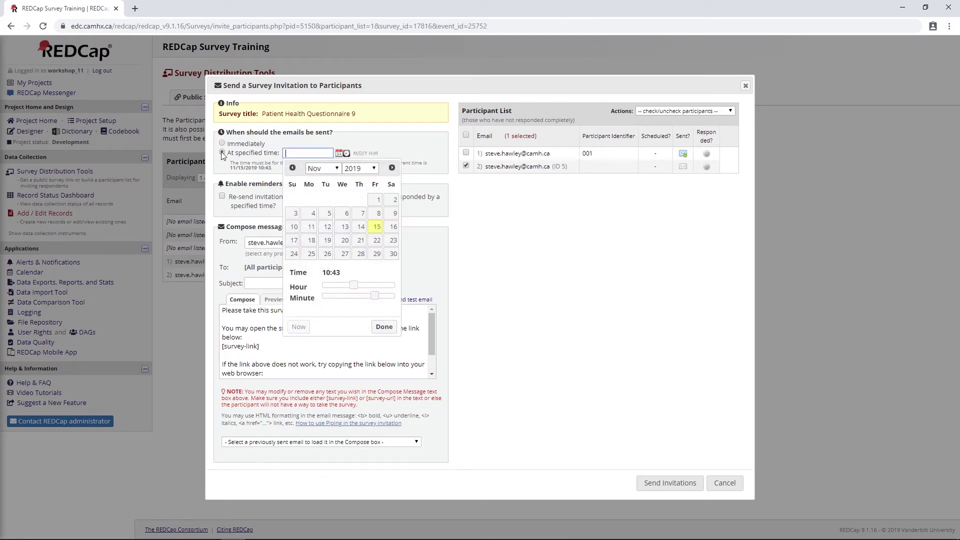
pyautogui.click(393, 227)
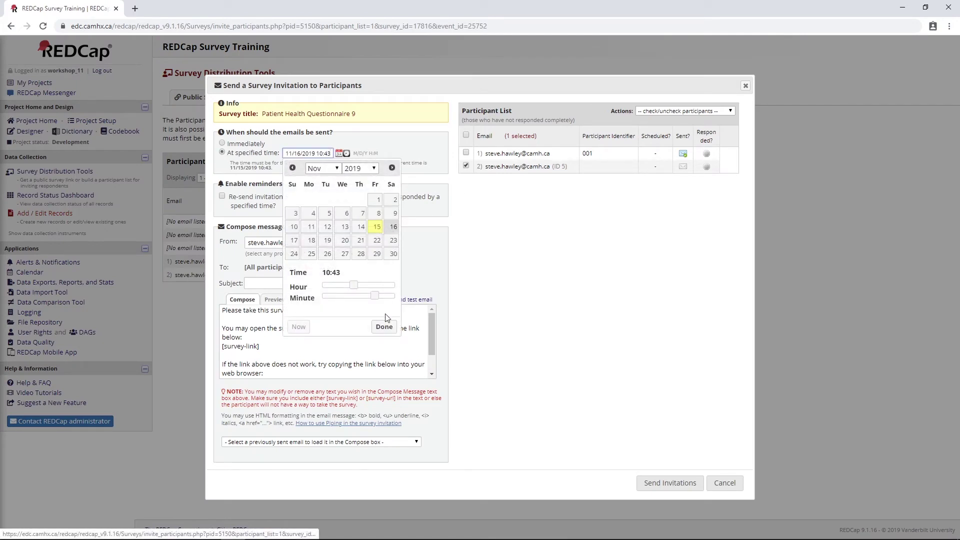
pyautogui.click(384, 327)
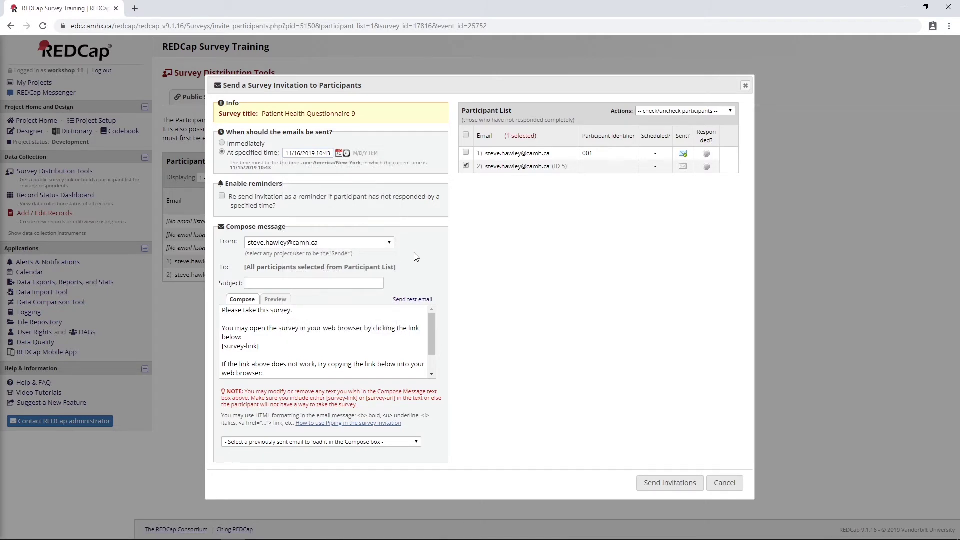
pyautogui.moveTo(222, 308); pyautogui.dragTo(259, 347)
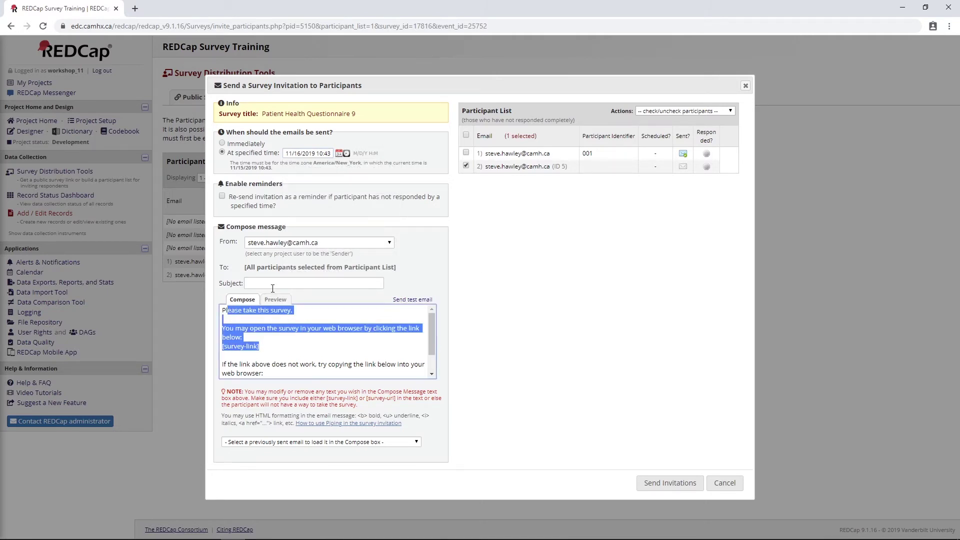
pyautogui.click(273, 285)
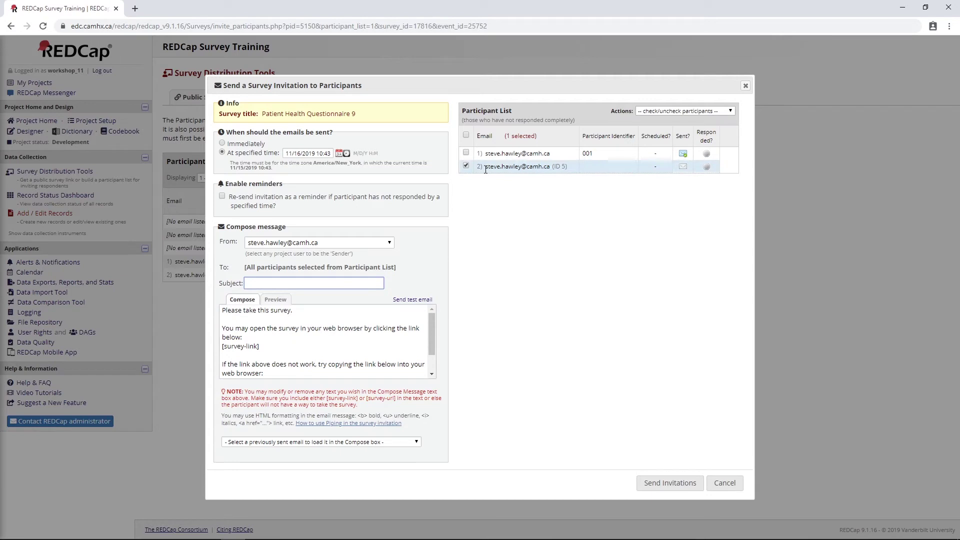
pyautogui.moveTo(484, 167); pyautogui.dragTo(569, 168)
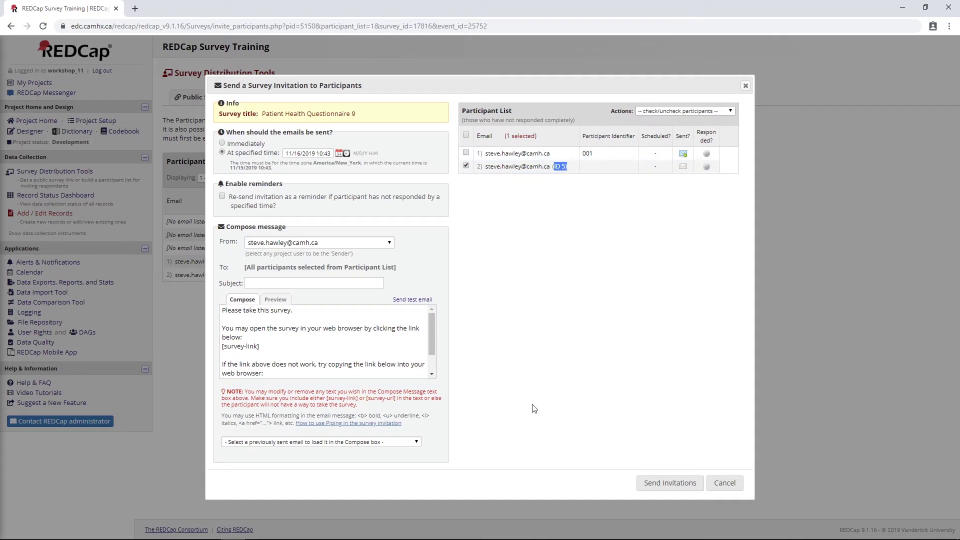
pyautogui.click(723, 483)
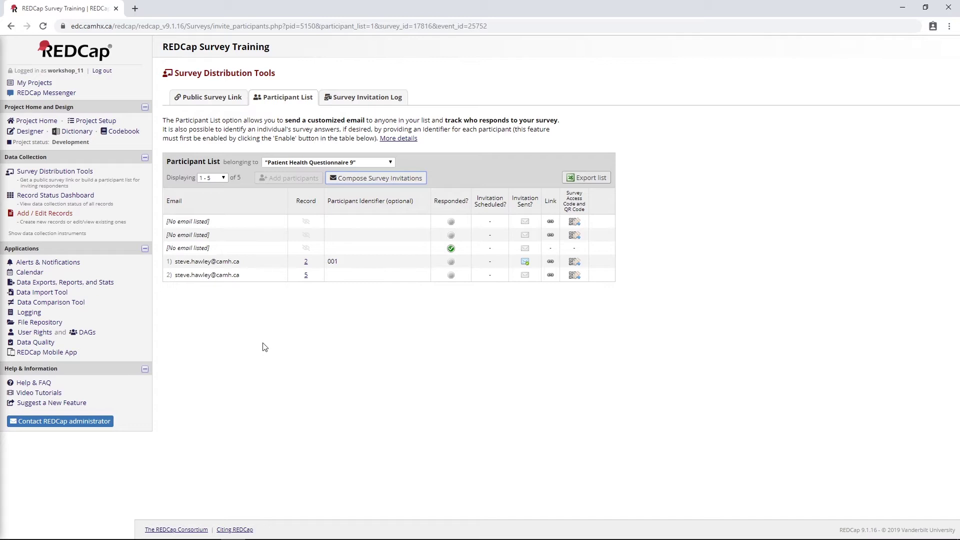
# Open the Online Designer listing Smoking screener and Patient Health Questionnaire 9.
pyautogui.click(30, 131)
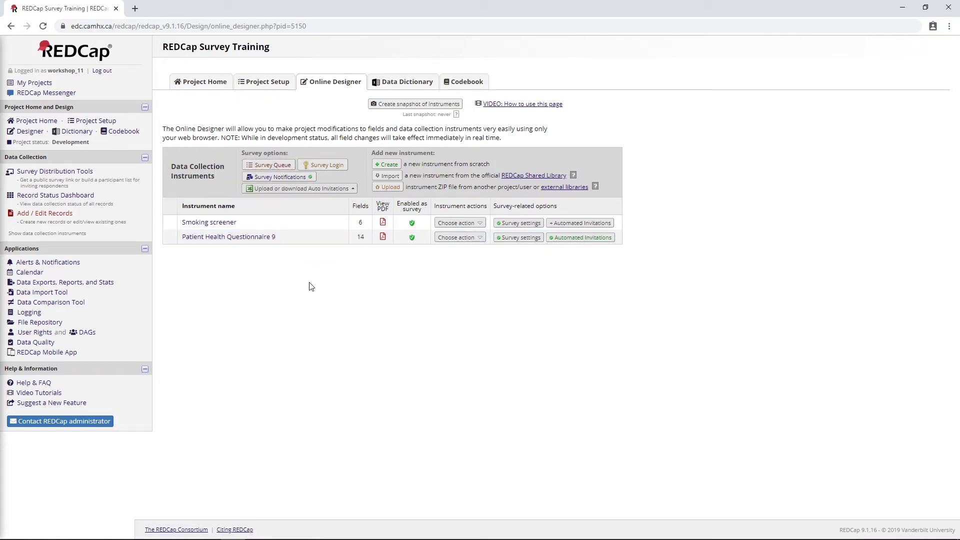
# Create an instrument named 'Physician Report' and enable it as a survey.
pyautogui.click(386, 165)
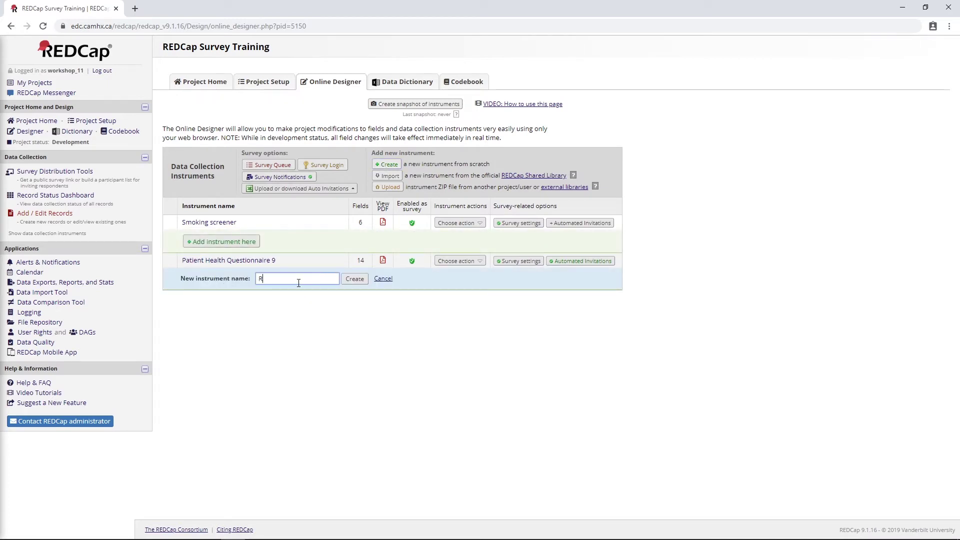
pyautogui.write('Rer')
pyautogui.press('BackSpace')
pyautogui.write('port')
pyautogui.moveTo(299, 283); pyautogui.dragTo(260, 284)
pyautogui.press('Home')
pyautogui.write('Physician')
pyautogui.click(354, 279)
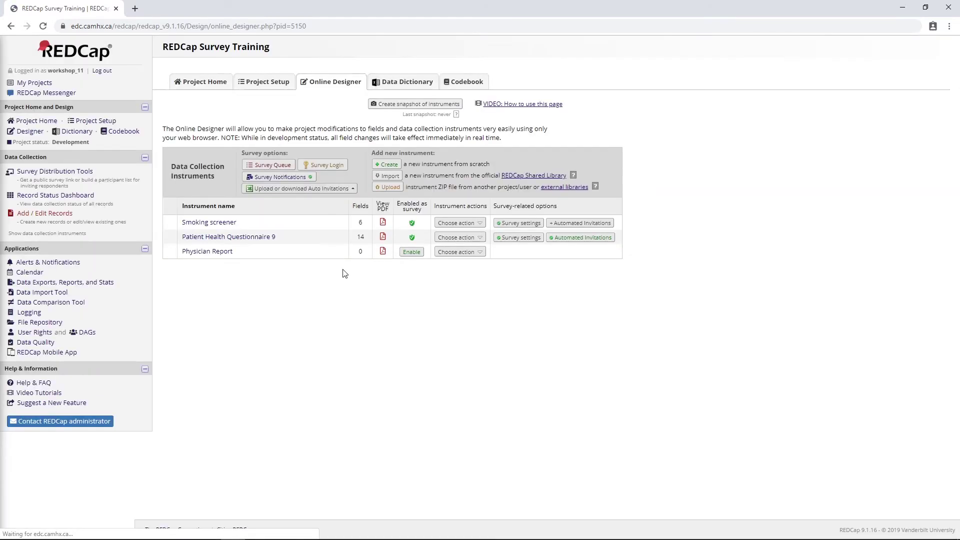
pyautogui.click(410, 253)
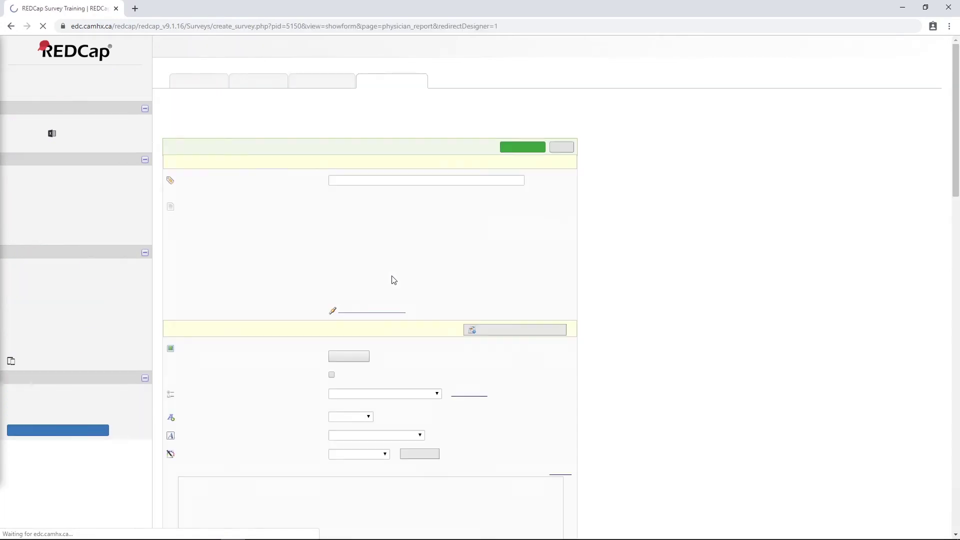
# Review the Physician Report survey setup form and save its settings.
pyautogui.scroll(-3, 303, 319)
pyautogui.scroll(-3, 303, 319)
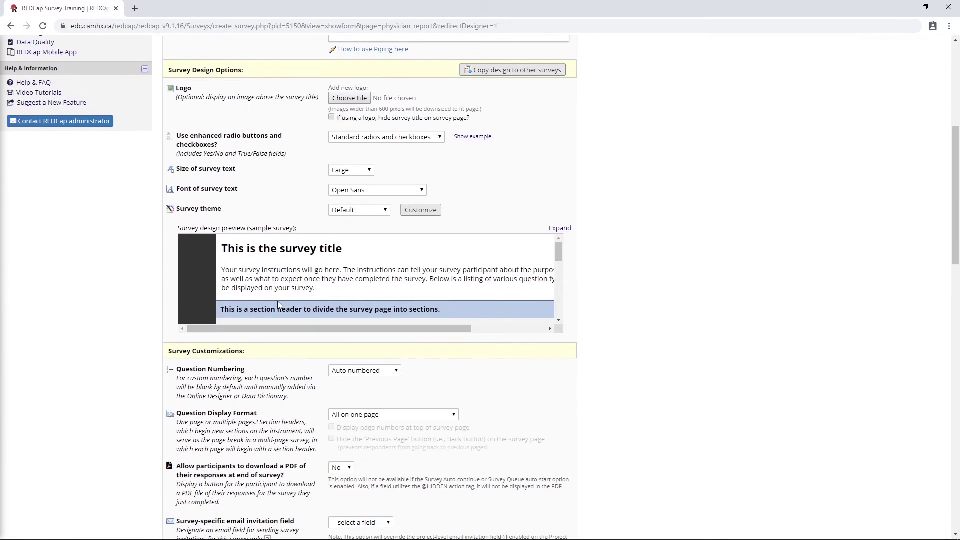
pyautogui.scroll(5, 326, 304)
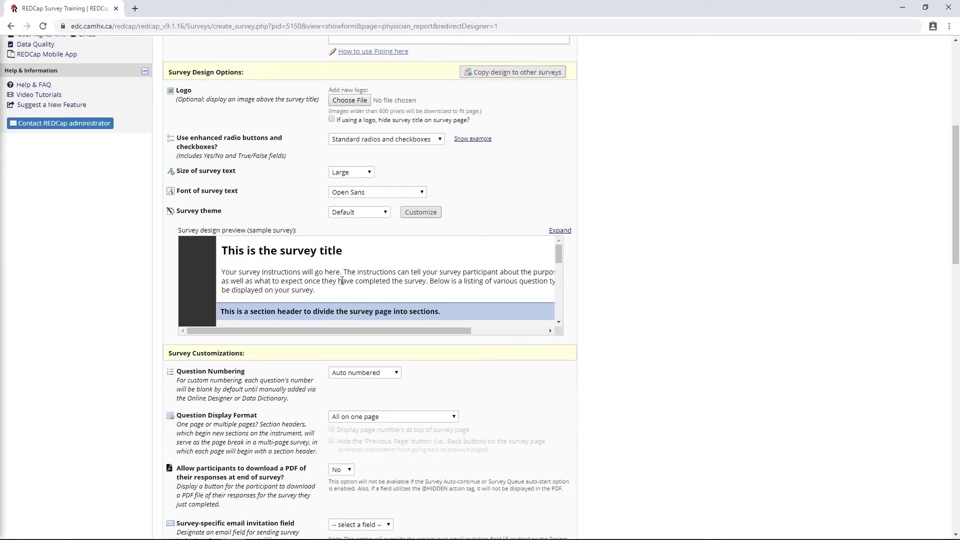
pyautogui.scroll(1, 326, 304)
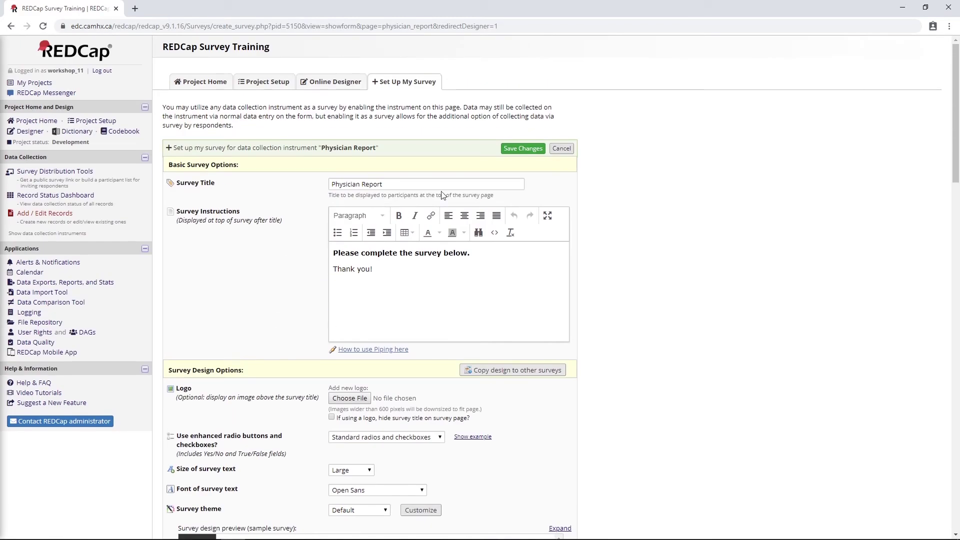
pyautogui.click(520, 152)
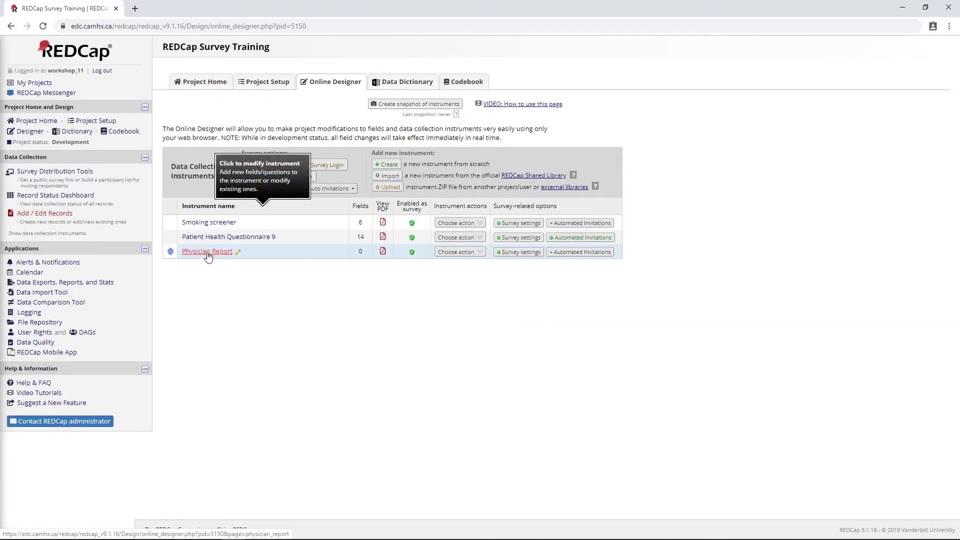
# Begin a descriptive text field in Physician Report, then cancel it.
pyautogui.click(208, 252)
pyautogui.click(319, 229)
pyautogui.click(324, 198)
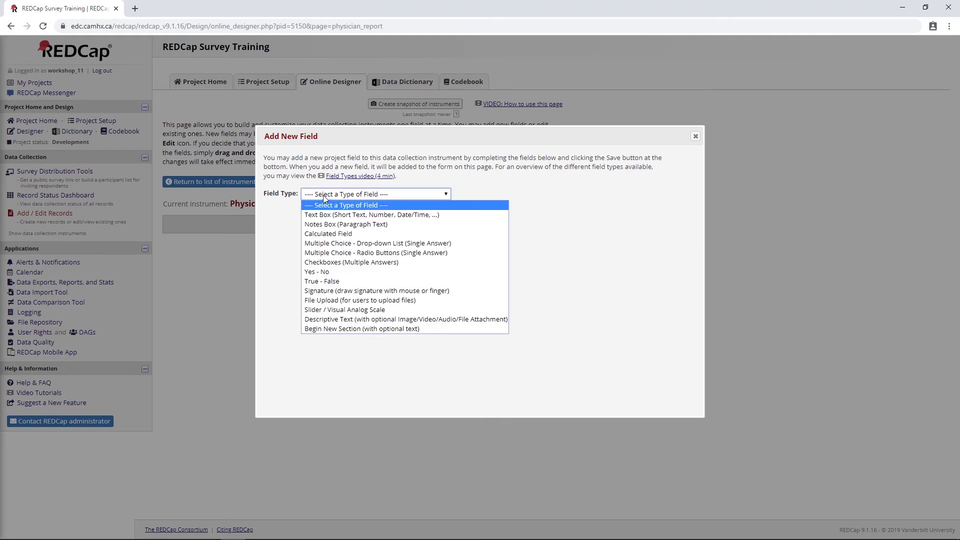
pyautogui.click(320, 319)
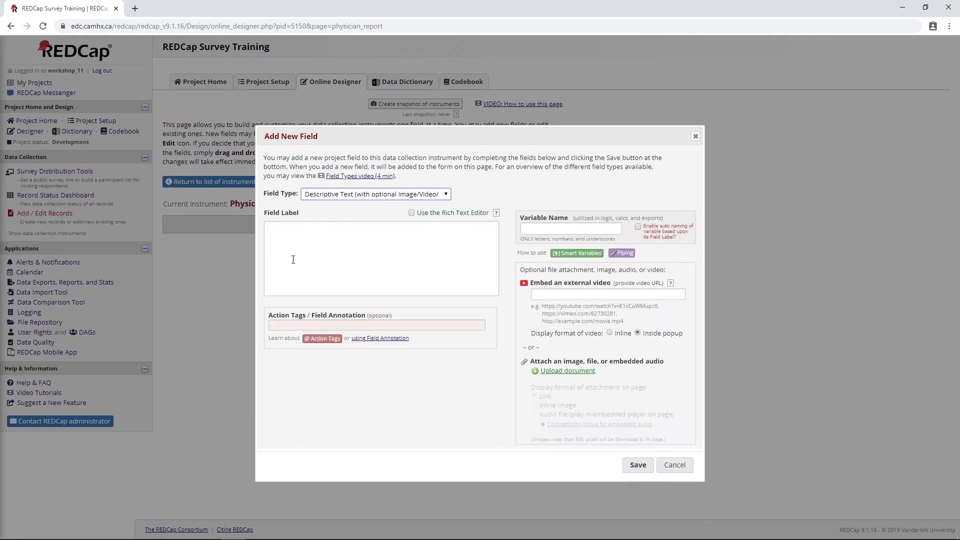
pyautogui.click(297, 256)
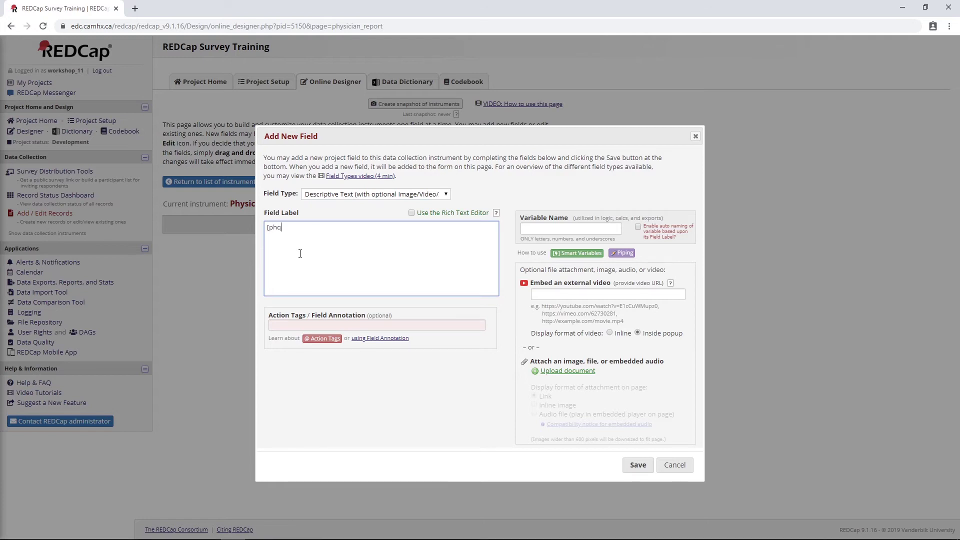
pyautogui.press('BackSpace')
pyautogui.press('BackSpace')
pyautogui.press('BackSpace')
pyautogui.click(674, 464)
# Copy the variable name phq9_total_score from the PHQ-9 total score field.
pyautogui.click(243, 190)
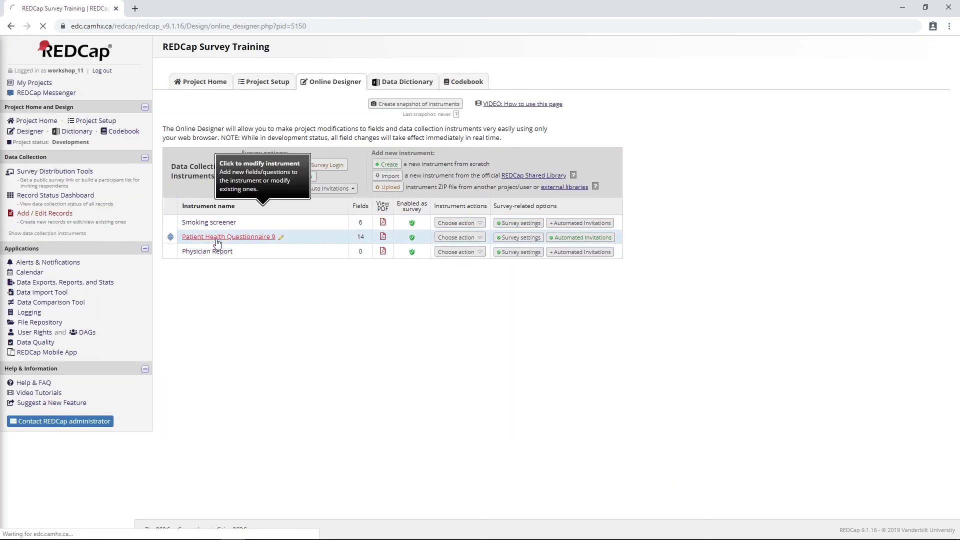
pyautogui.scroll(-15, 212, 354)
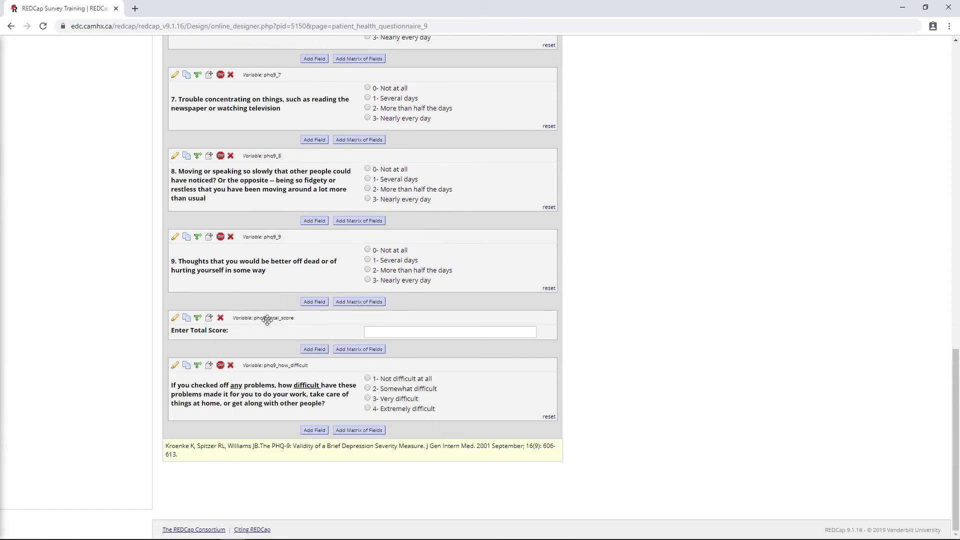
pyautogui.click(176, 318)
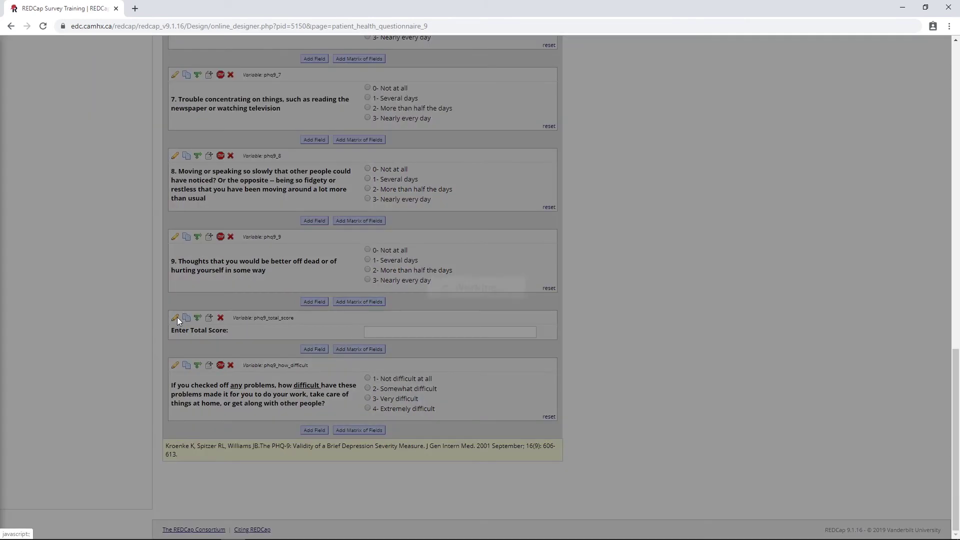
pyautogui.moveTo(572, 236); pyautogui.dragTo(456, 242)
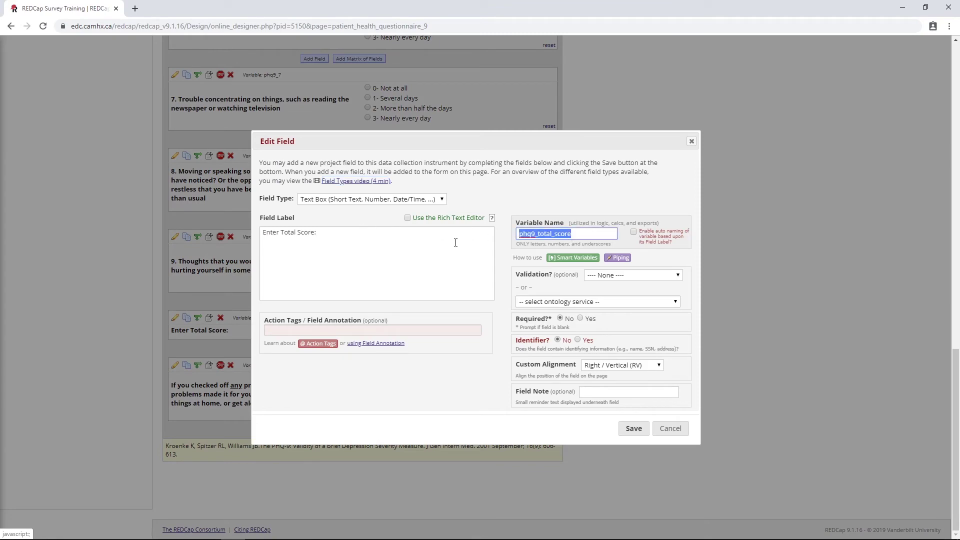
pyautogui.click(671, 429)
pyautogui.scroll(16, 253, 223)
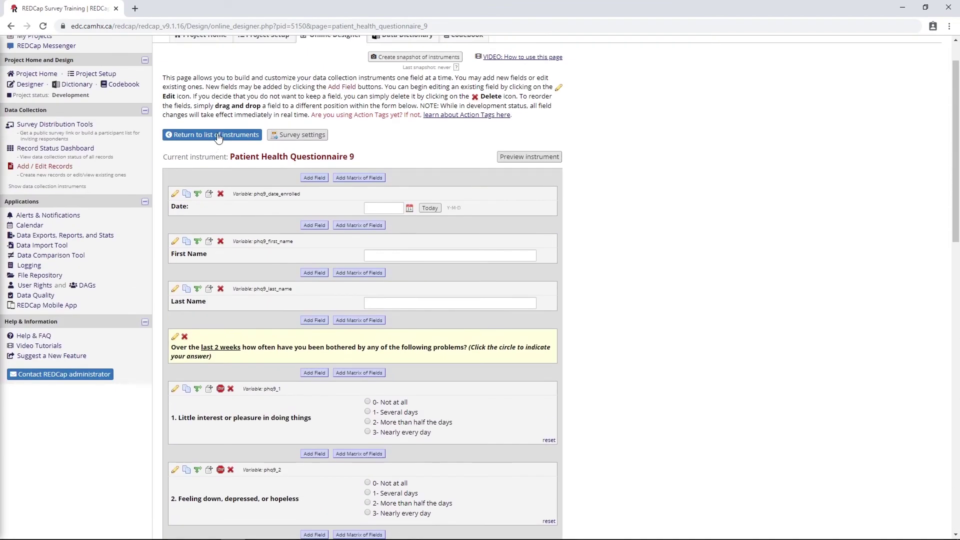
pyautogui.click(218, 135)
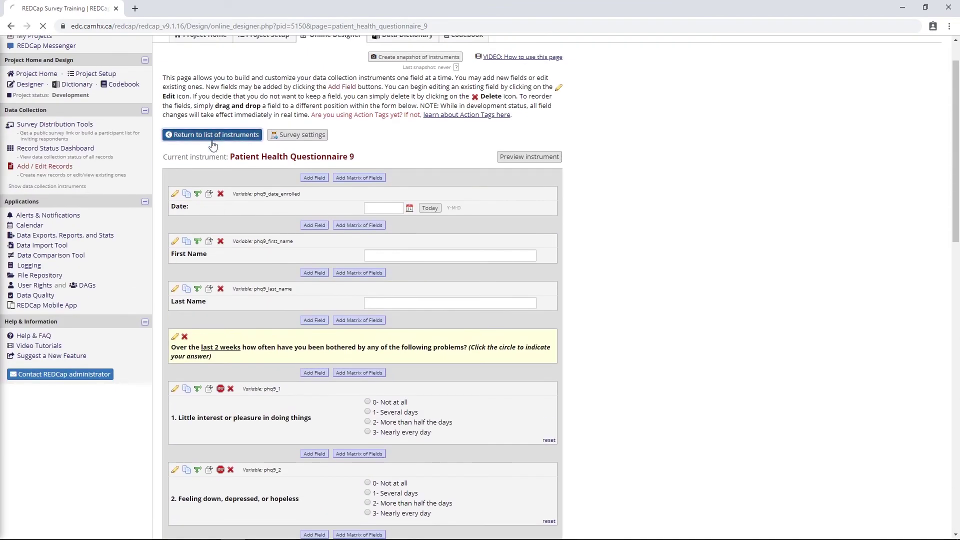
# Add descriptive field phys_tot_score labelled [phq9_total_score] to Physician Report and return to the instrument list.
pyautogui.click(203, 254)
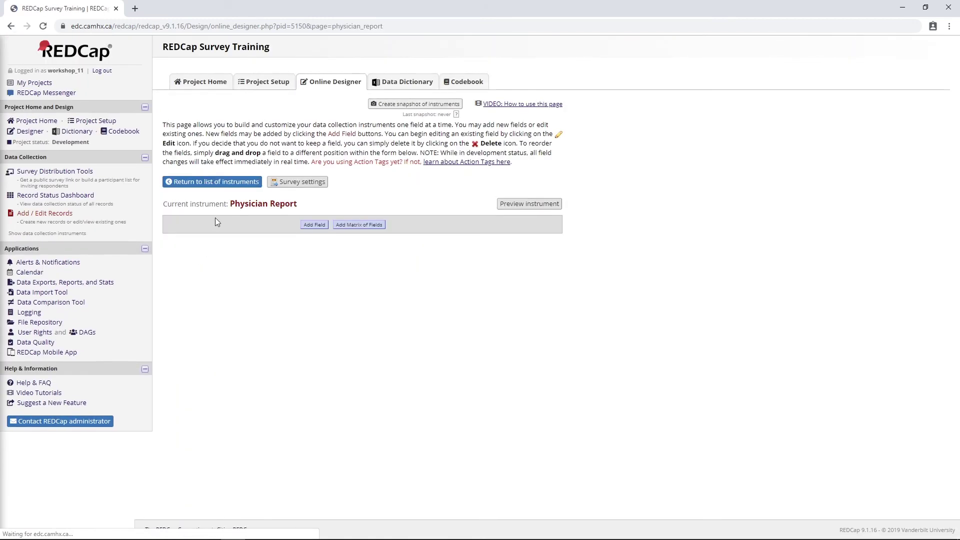
pyautogui.click(316, 225)
pyautogui.click(332, 194)
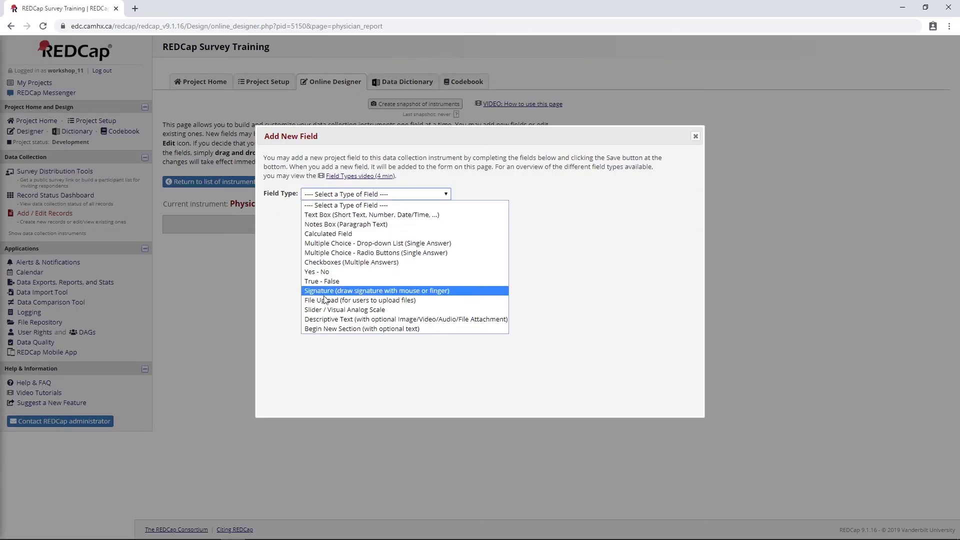
pyautogui.click(350, 319)
pyautogui.click(305, 267)
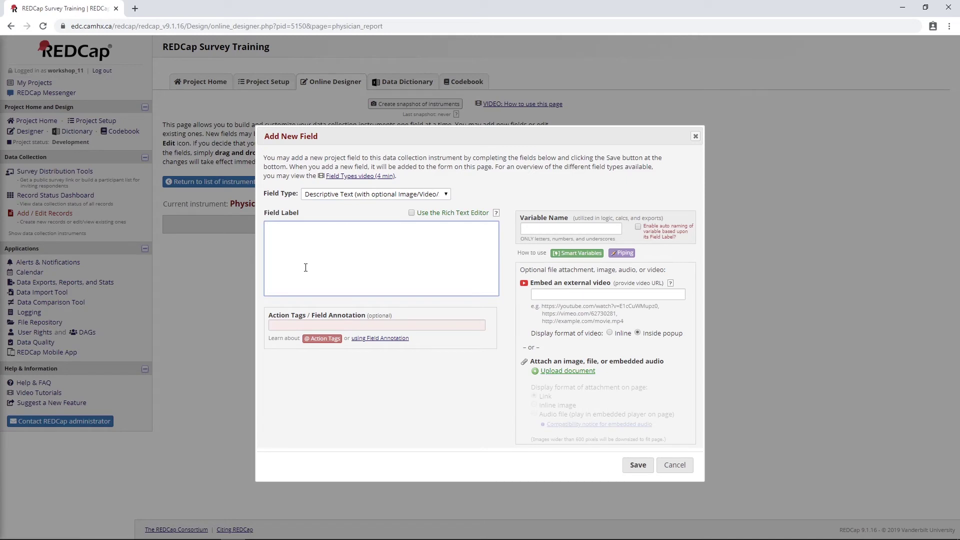
pyautogui.write('[phq9_total_score')
pyautogui.click(548, 227)
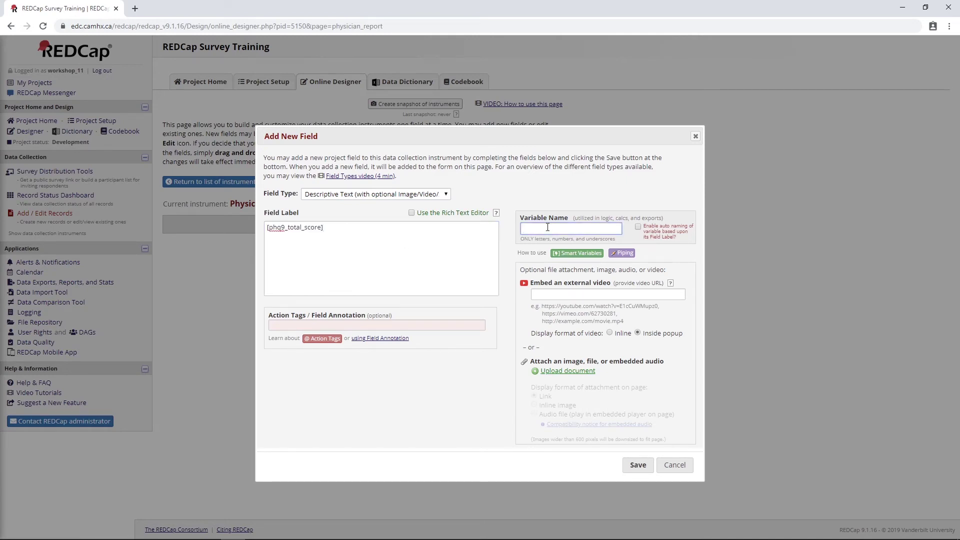
pyautogui.write('phys_tot_score')
pyautogui.click(633, 465)
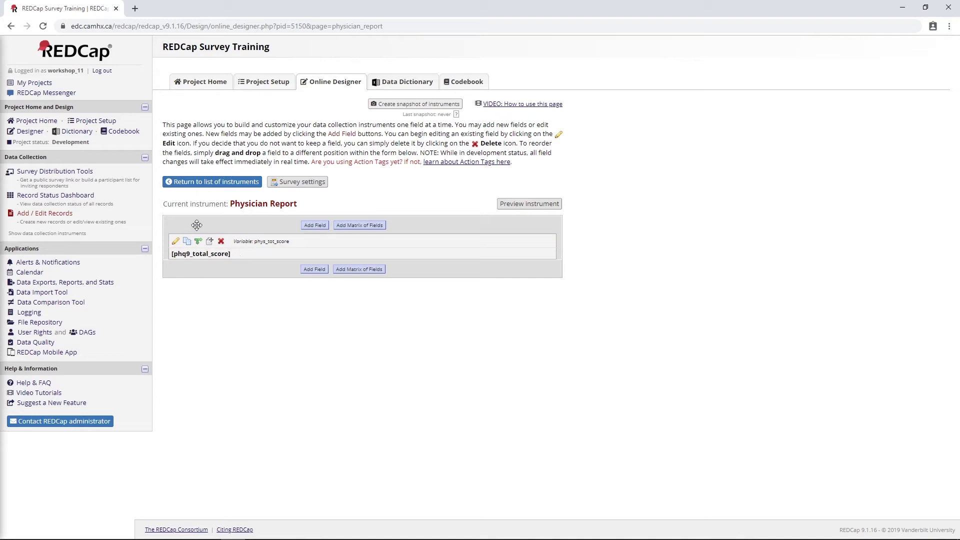
pyautogui.click(220, 183)
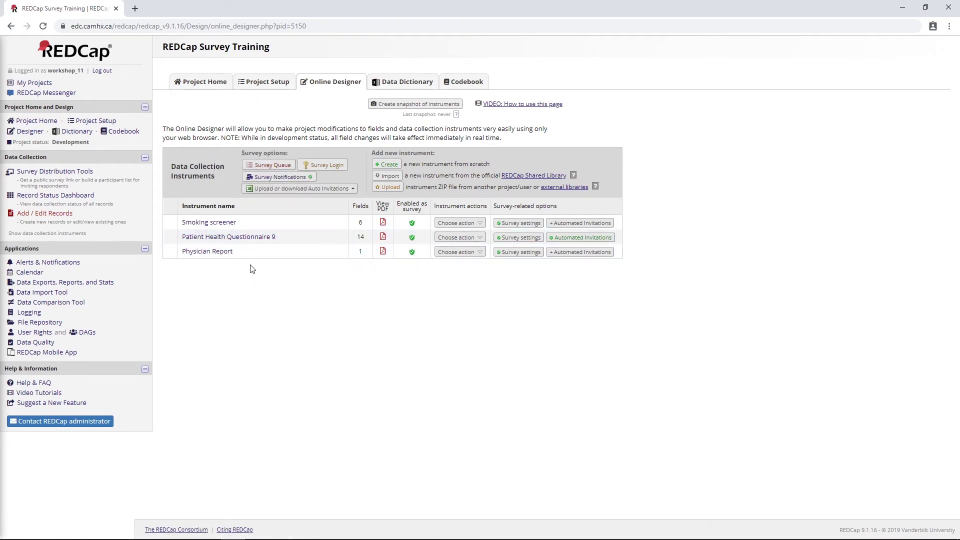
# Add a PHQ-9 text box after the date labelled 'Please enter your physician's email address', variable phq9_phys_email.
pyautogui.click(226, 238)
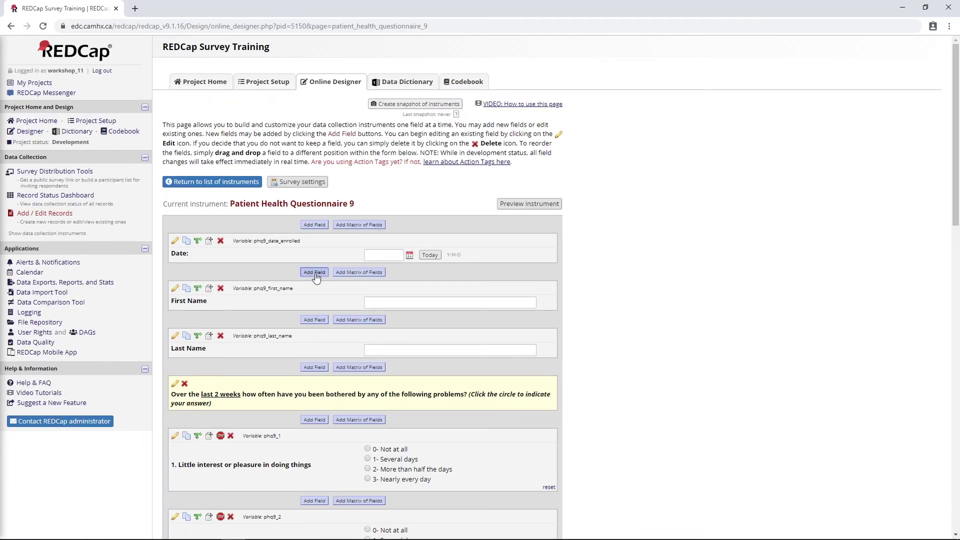
pyautogui.click(316, 277)
pyautogui.click(353, 194)
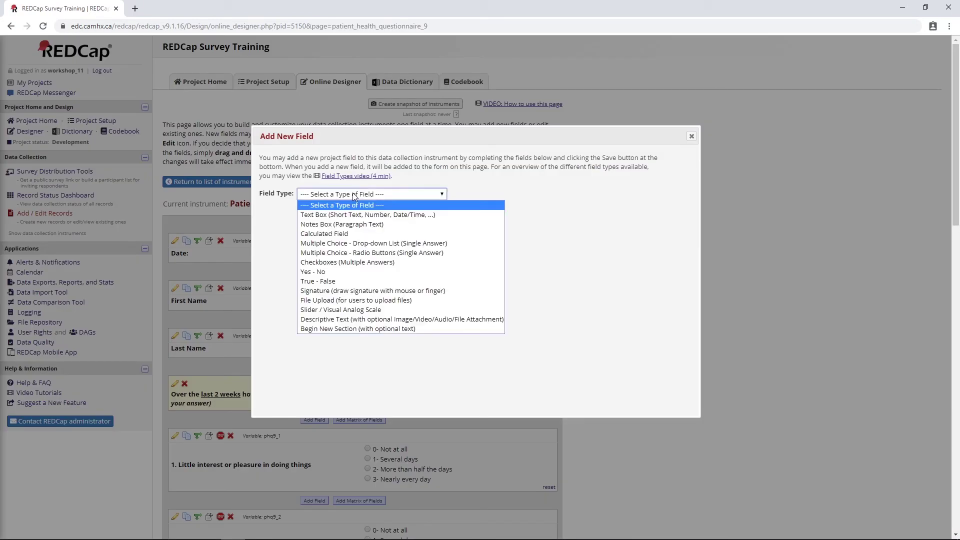
pyautogui.click(308, 215)
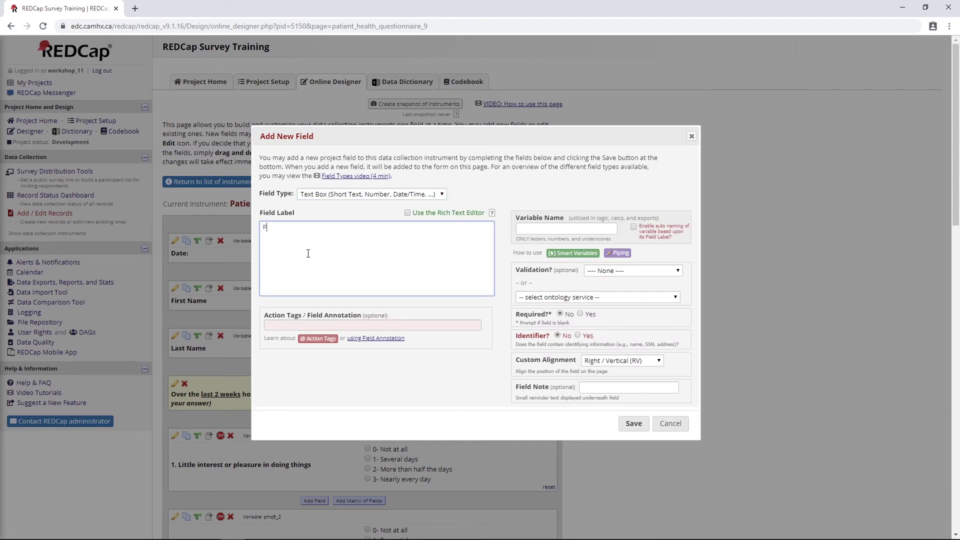
pyautogui.write('Please endter')
pyautogui.press('BackSpace')
pyautogui.press('BackSpace')
pyautogui.press('BackSpace')
pyautogui.press('BackSpace')
pyautogui.write("ter your physician's email adree")
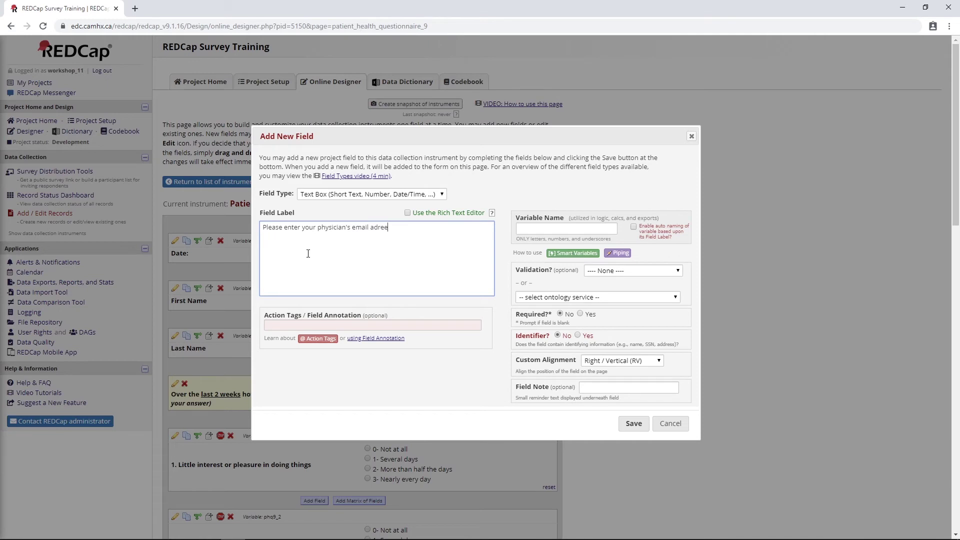
pyautogui.press('BackSpace')
pyautogui.press('BackSpace')
pyautogui.press('BackSpace')
pyautogui.write('dress')
pyautogui.click(544, 230)
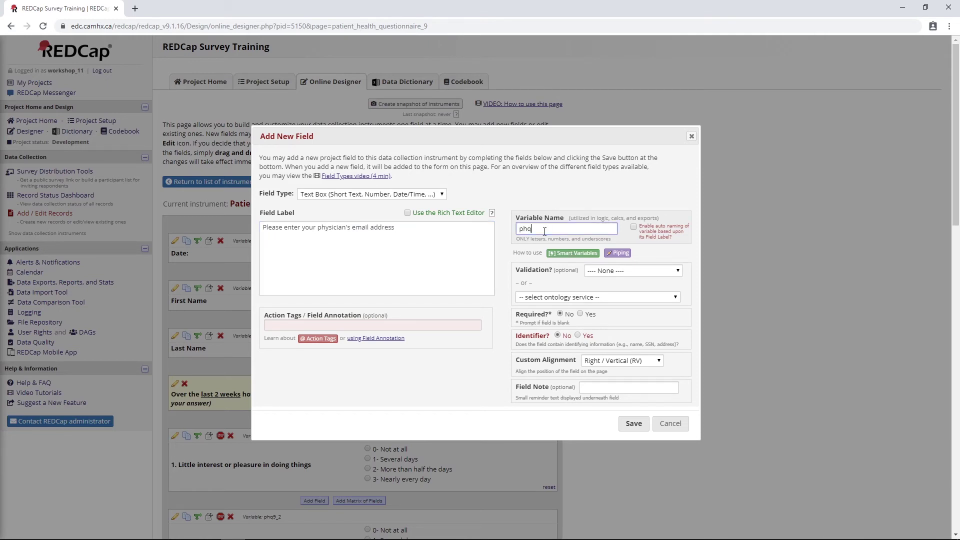
pyautogui.write('phq9_phys_email')
# Set the field's validation to Email and make it required.
pyautogui.moveTo(551, 269); pyautogui.dragTo(510, 274)
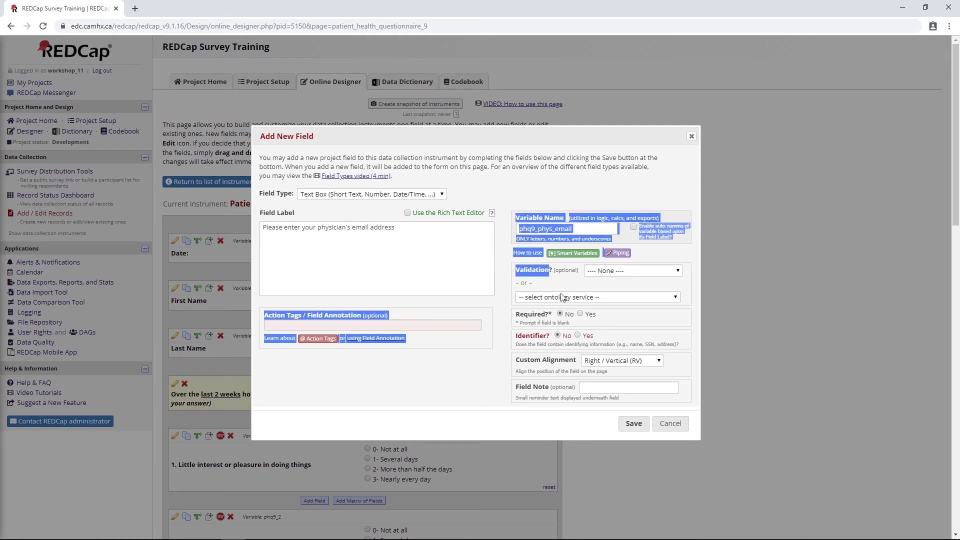
pyautogui.click(608, 271)
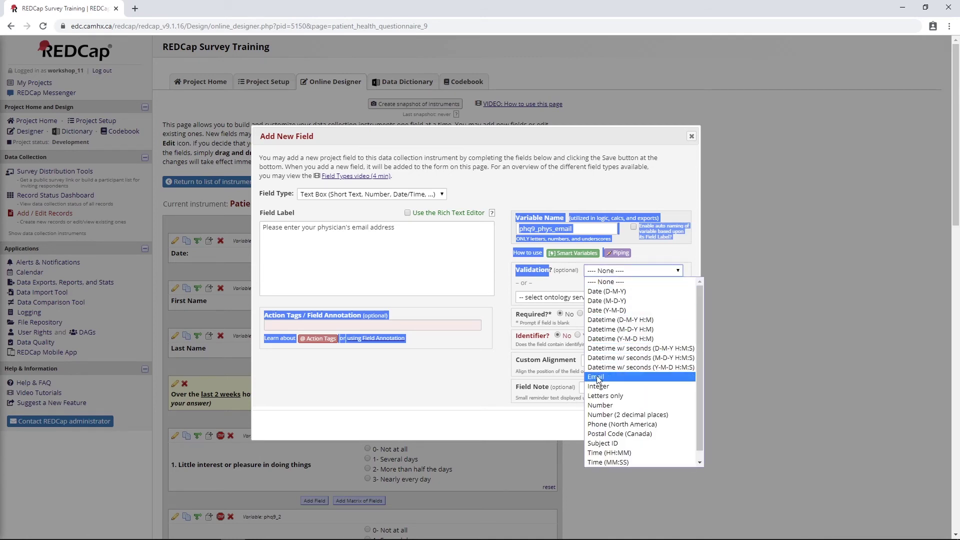
pyautogui.click(526, 281)
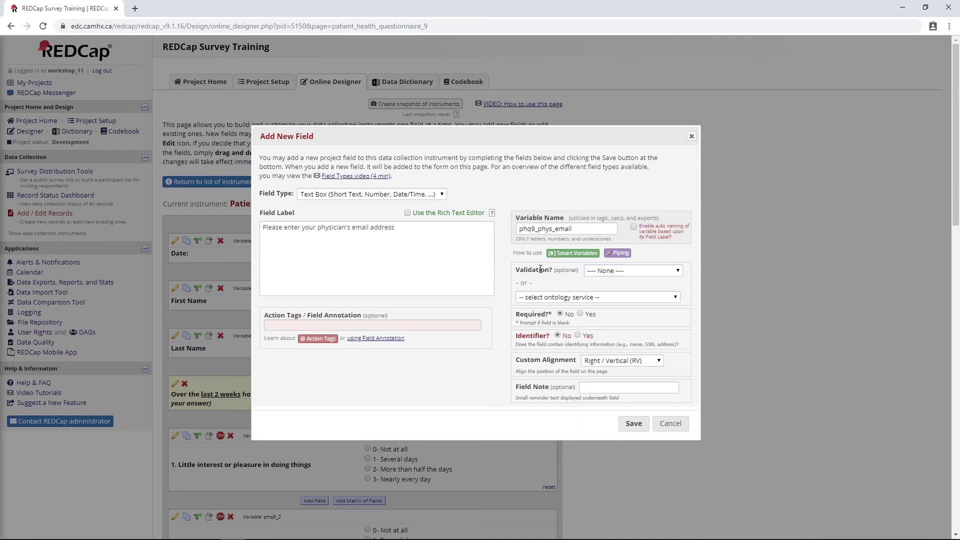
pyautogui.click(595, 271)
pyautogui.click(605, 378)
pyautogui.click(580, 315)
# Review the identifier setting and label wording, then save the physician email field.
pyautogui.moveTo(515, 335); pyautogui.dragTo(607, 340)
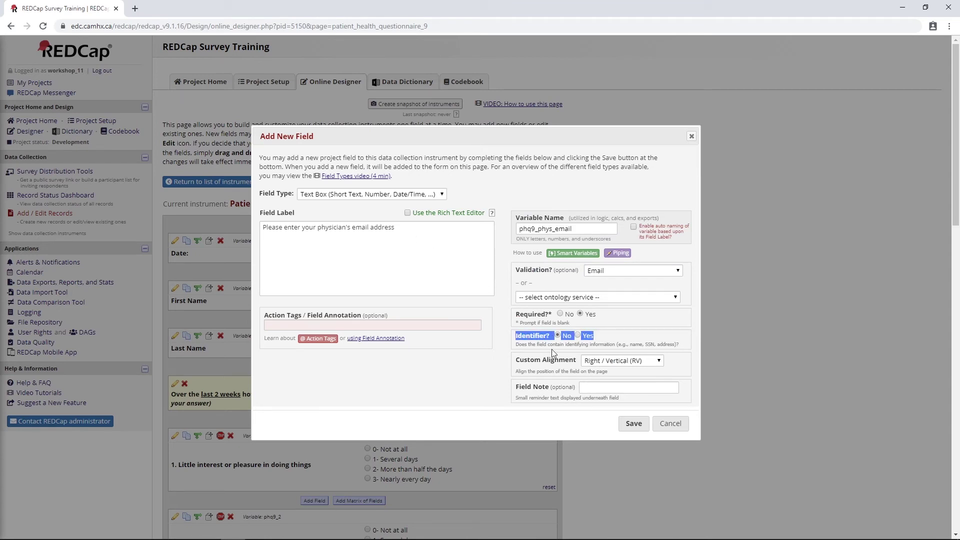
pyautogui.click(535, 344)
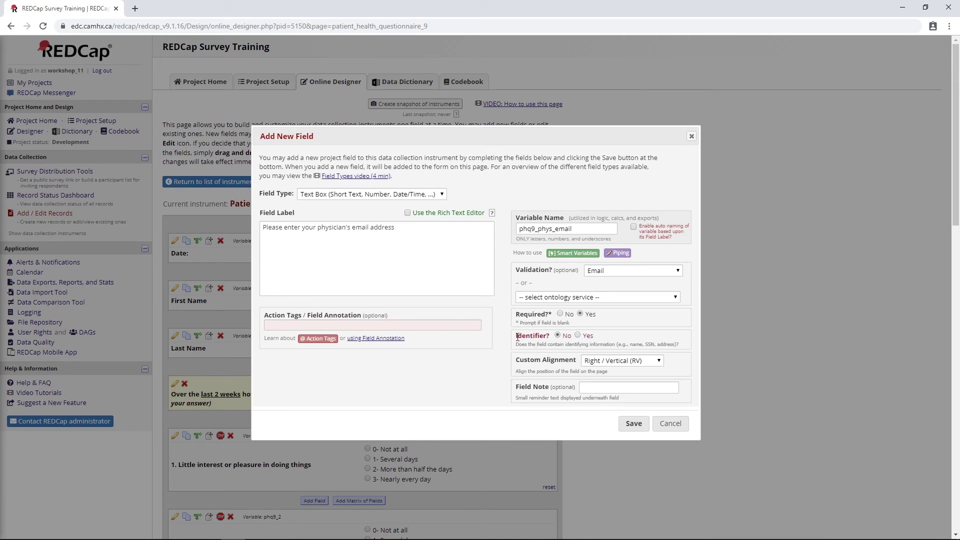
pyautogui.moveTo(518, 337); pyautogui.dragTo(618, 340)
pyautogui.click(617, 340)
pyautogui.moveTo(313, 234); pyautogui.dragTo(430, 230)
pyautogui.click(439, 246)
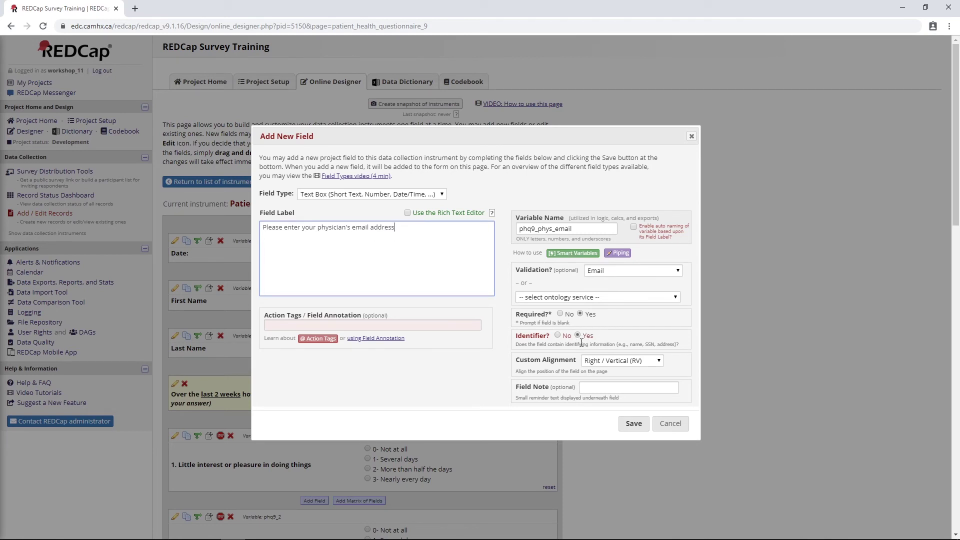
pyautogui.click(634, 424)
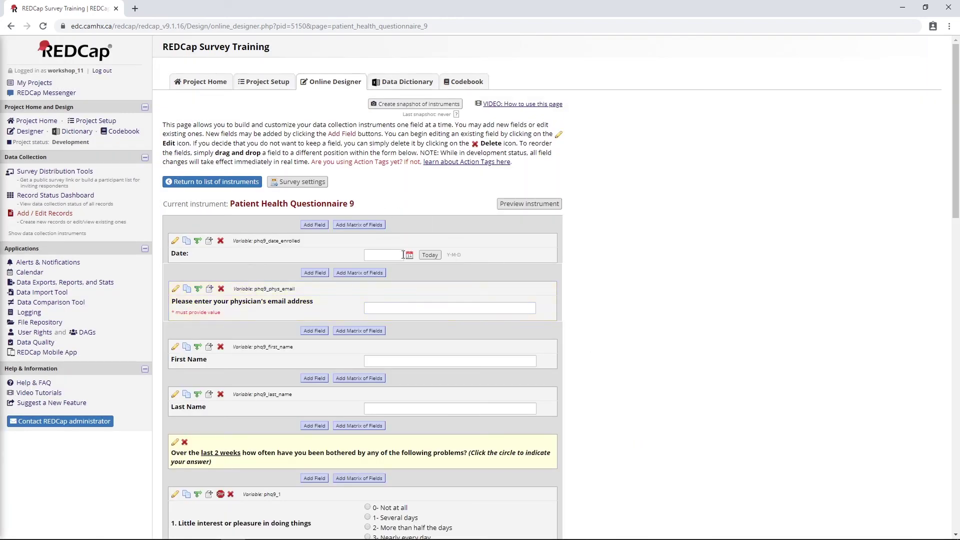
pyautogui.middleClick(105, 123)
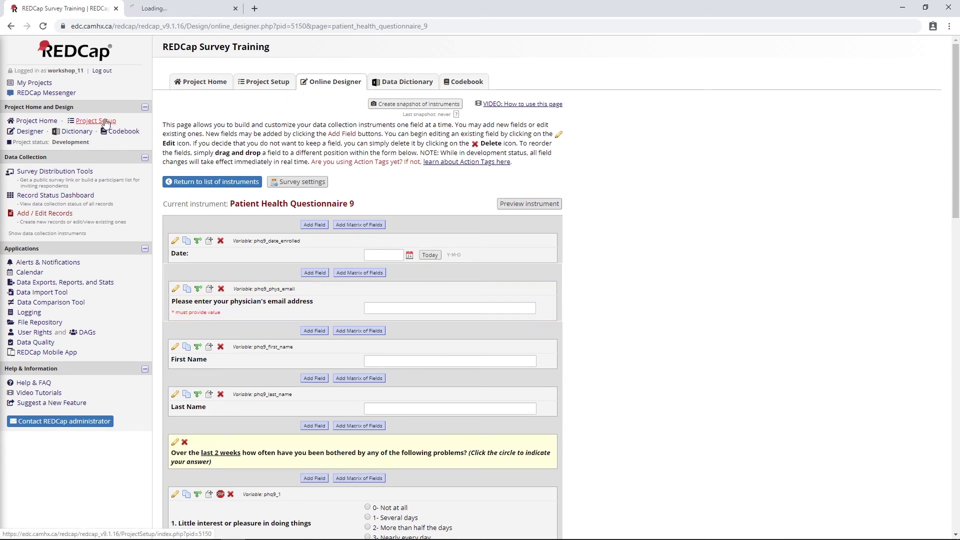
# Check the project's designated invitation email field, return to the instrument list, and open Physician Report survey settings.
pyautogui.click(179, 9)
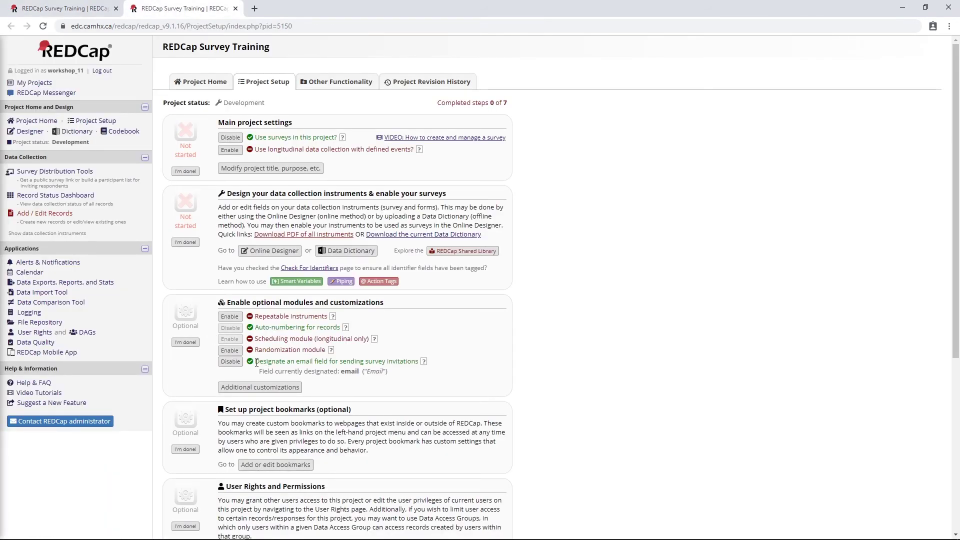
pyautogui.moveTo(257, 362); pyautogui.dragTo(423, 379)
pyautogui.click(404, 379)
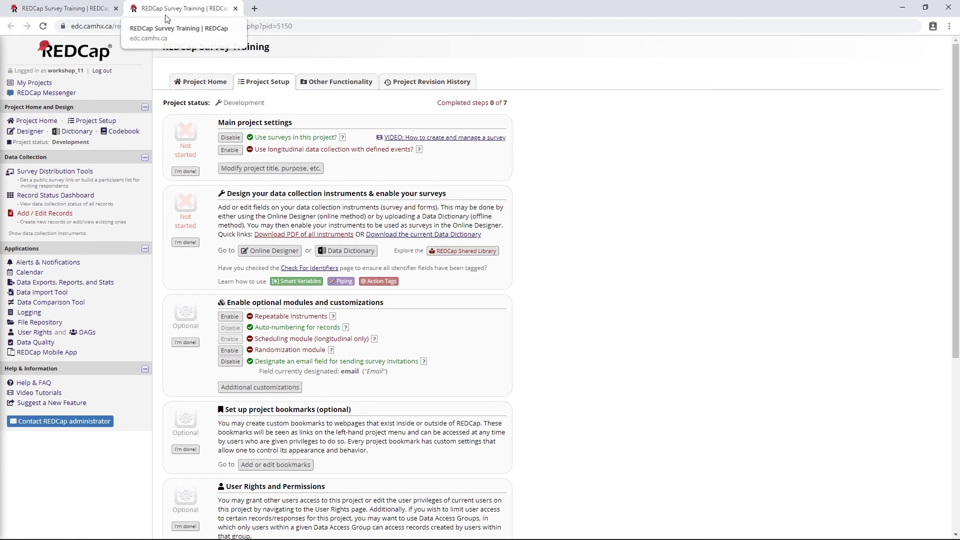
pyautogui.click(235, 9)
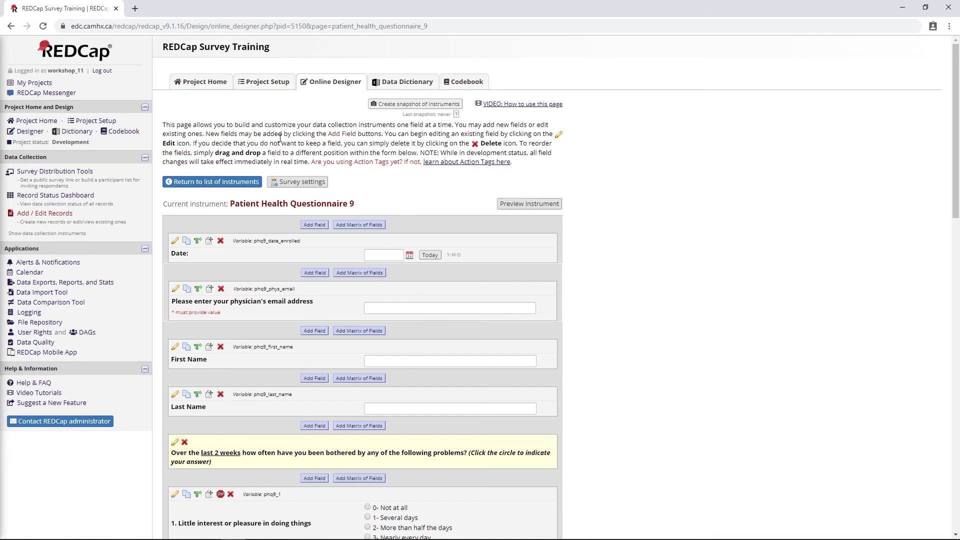
pyautogui.click(200, 183)
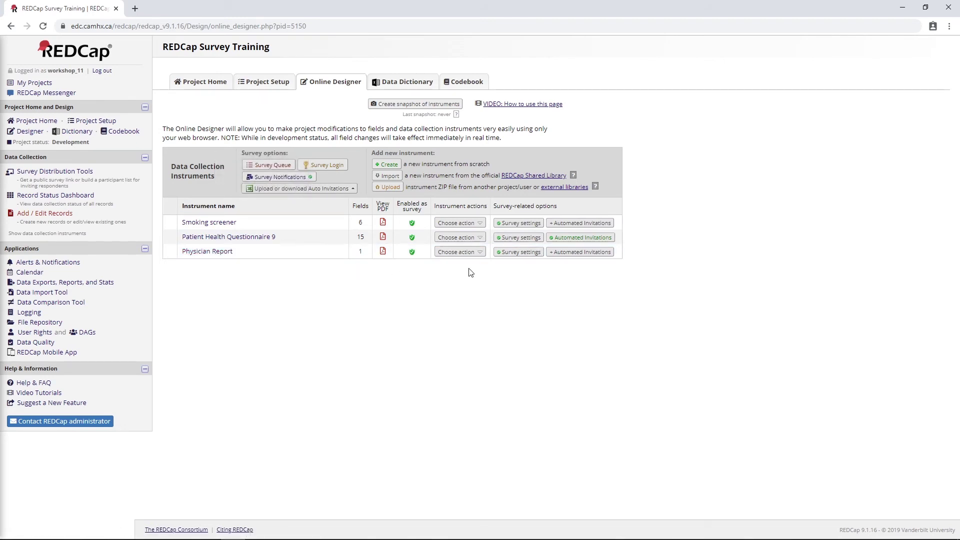
pyautogui.click(526, 253)
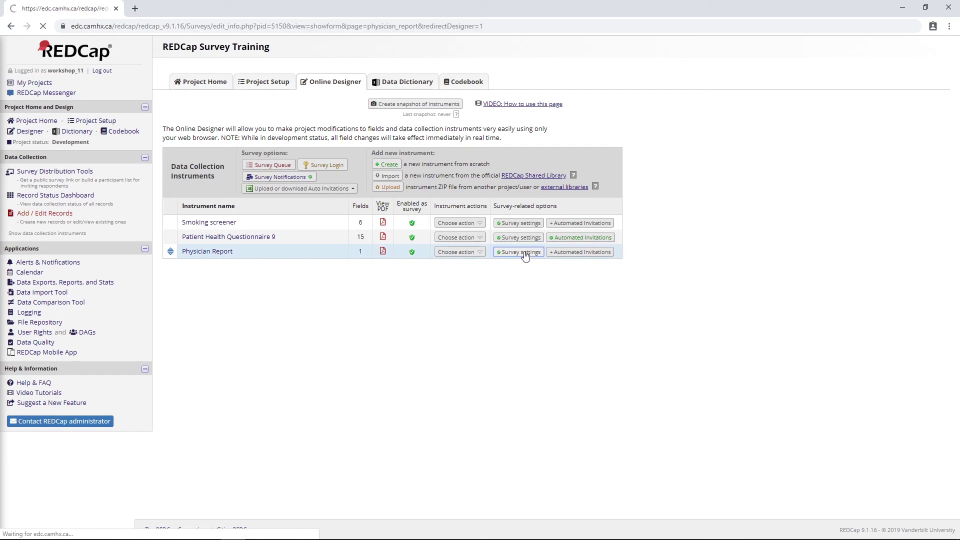
# Make phq9_phys_email the survey-specific invitation email field for Physician Report and save the settings.
pyautogui.scroll(-10, 320, 223)
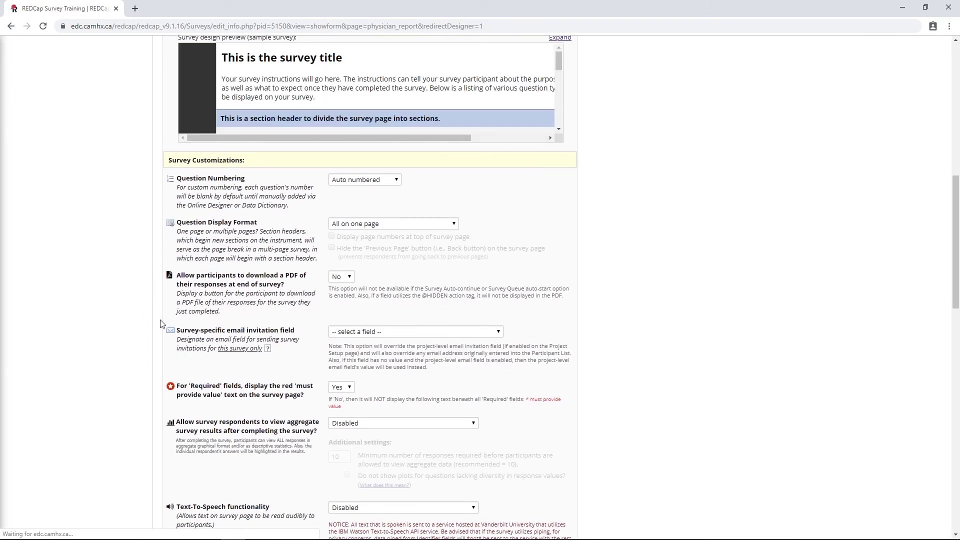
pyautogui.moveTo(176, 330); pyautogui.dragTo(295, 324)
pyautogui.click(305, 340)
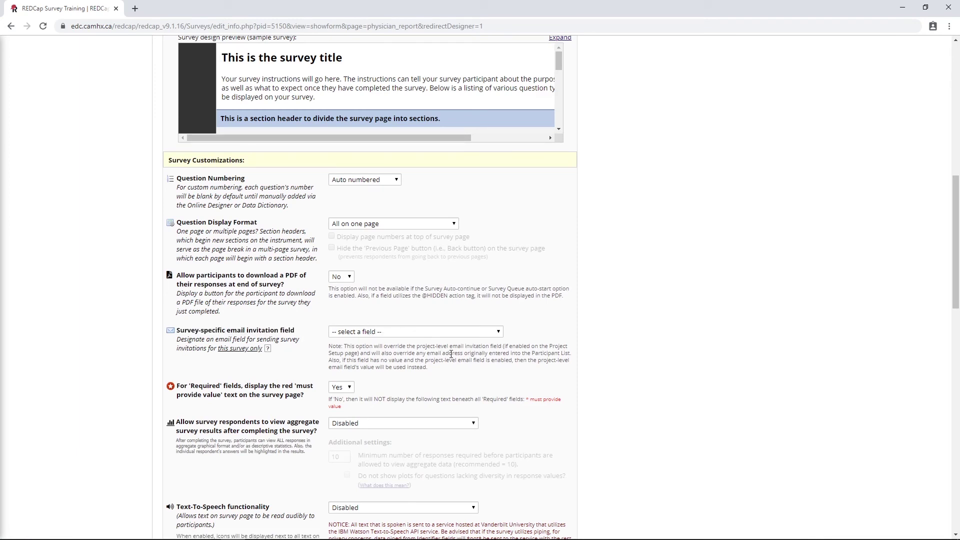
pyautogui.click(470, 334)
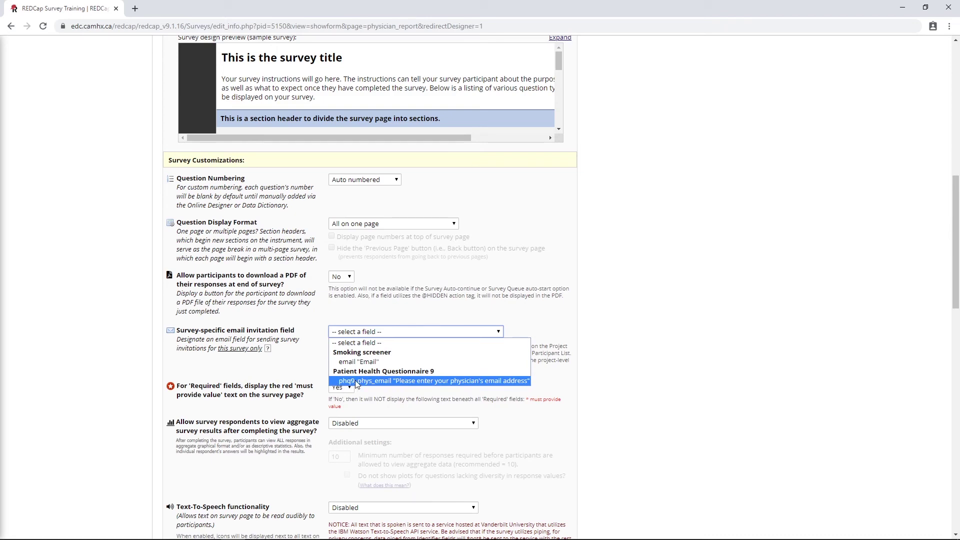
pyautogui.click(419, 382)
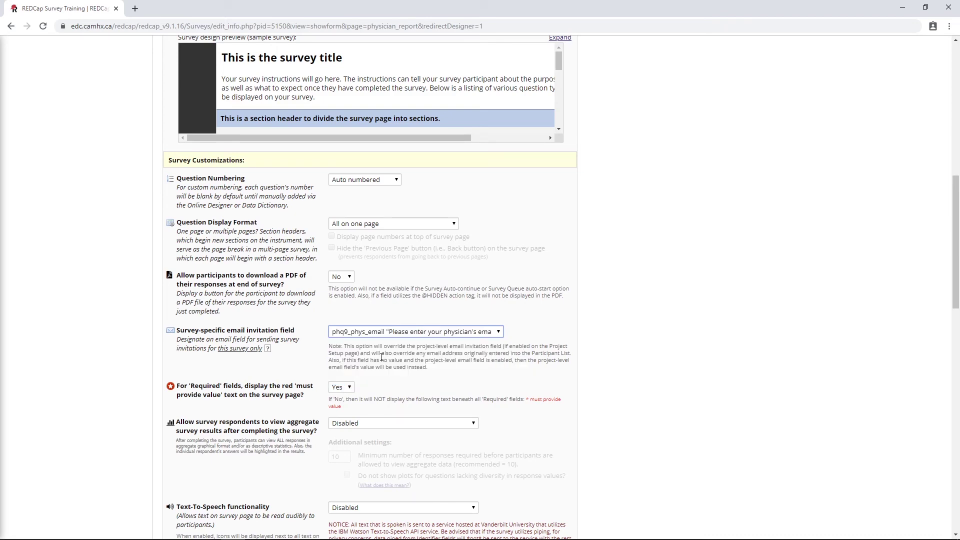
pyautogui.scroll(10, 563, 345)
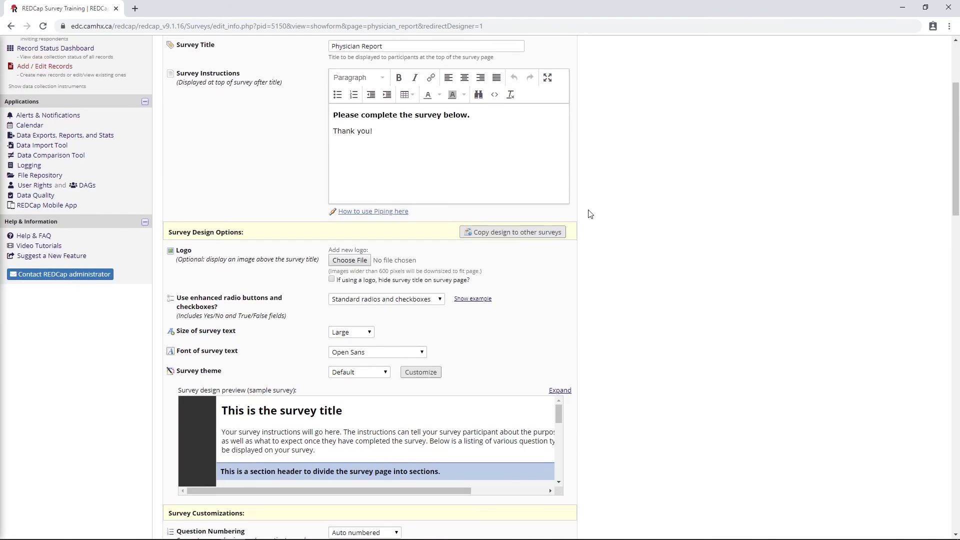
pyautogui.click(524, 131)
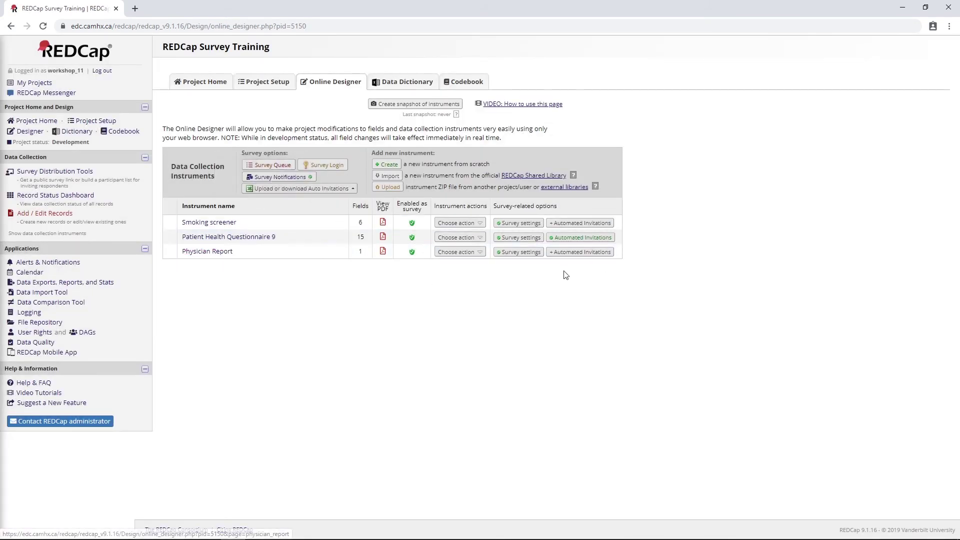
# Add an active Physician Report automated invitation titled 'Physician PHQ9 Report', sent immediately on PHQ-9 completion.
pyautogui.click(573, 252)
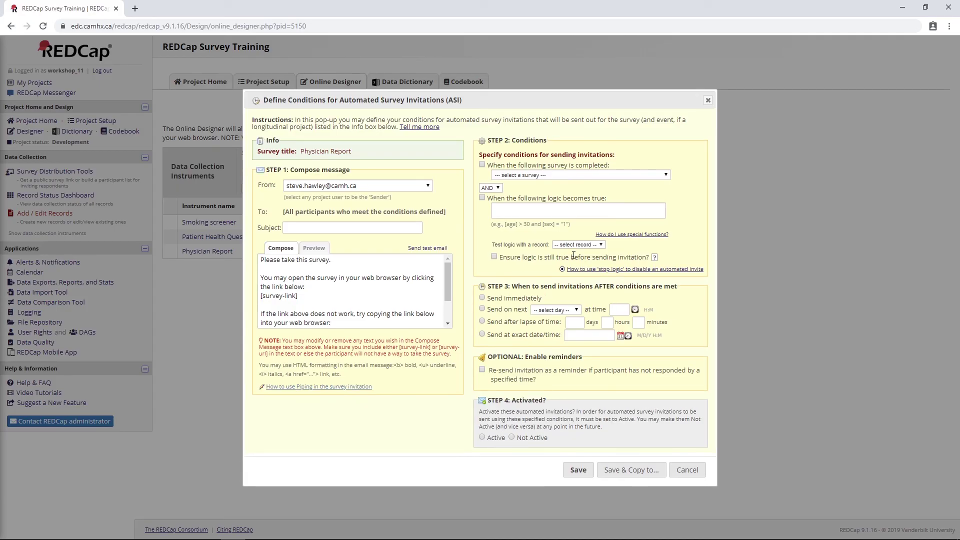
pyautogui.click(300, 226)
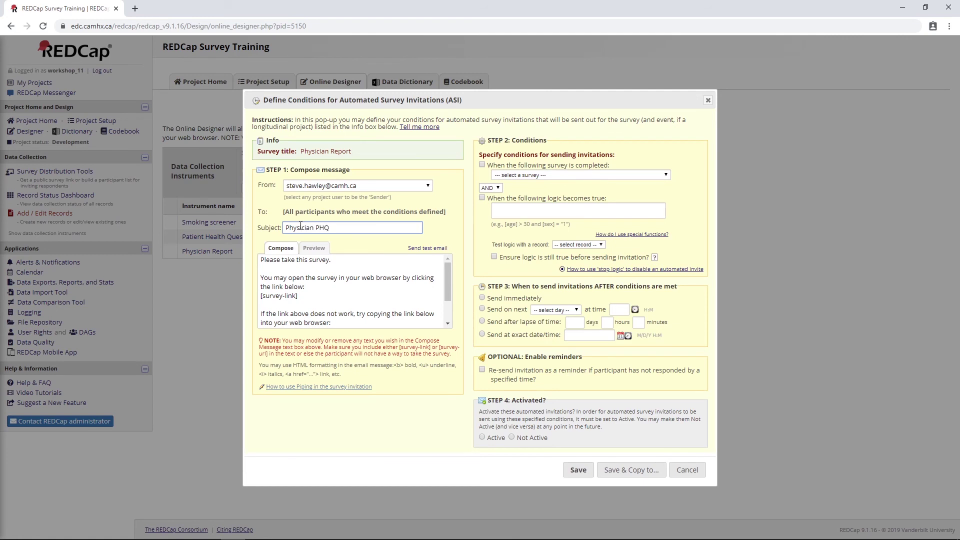
pyautogui.write('9 Report')
pyautogui.click(481, 165)
pyautogui.click(511, 175)
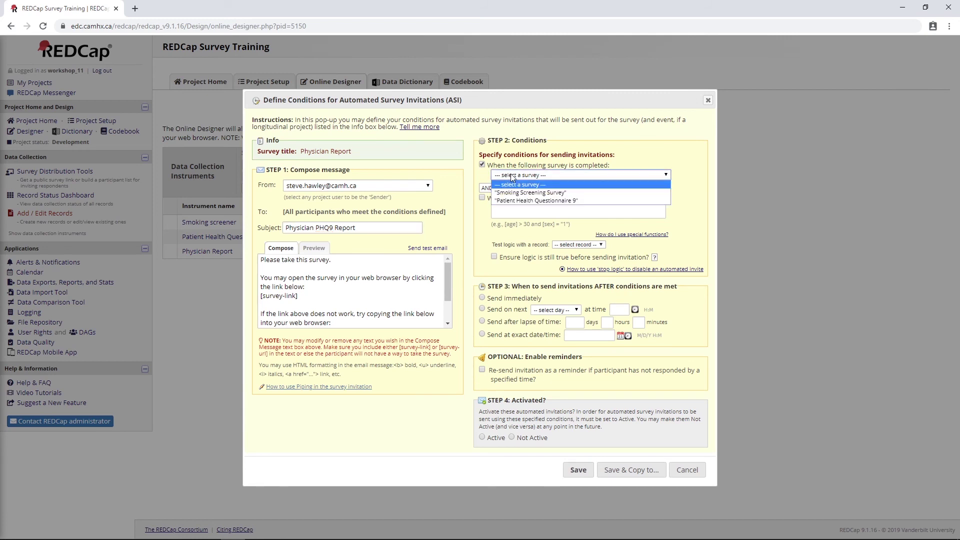
pyautogui.click(506, 199)
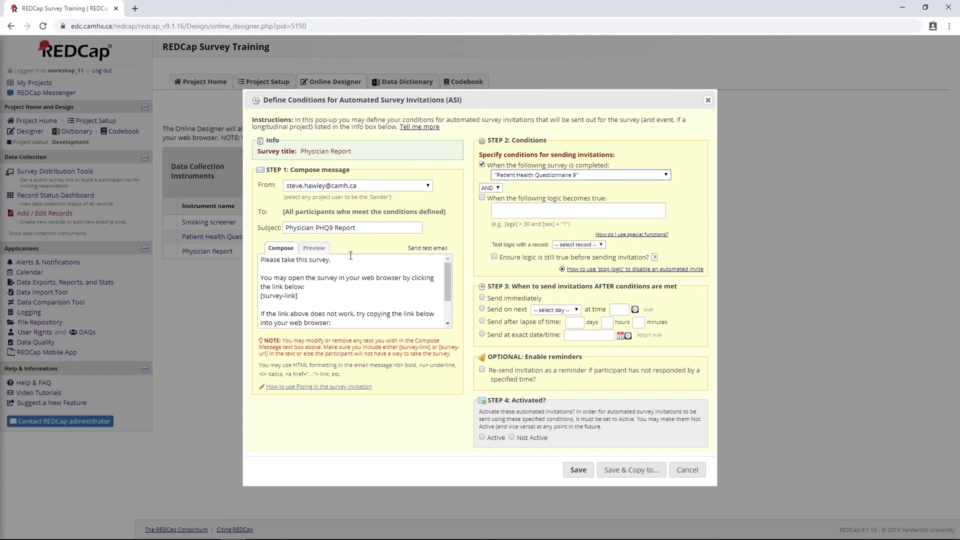
pyautogui.moveTo(283, 212); pyautogui.dragTo(451, 216)
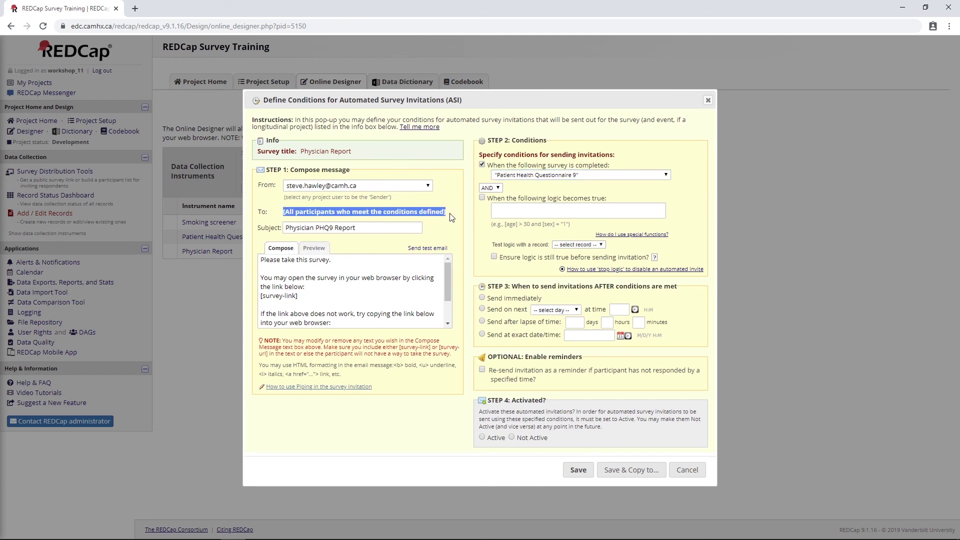
pyautogui.click(483, 299)
pyautogui.click(483, 437)
pyautogui.click(577, 470)
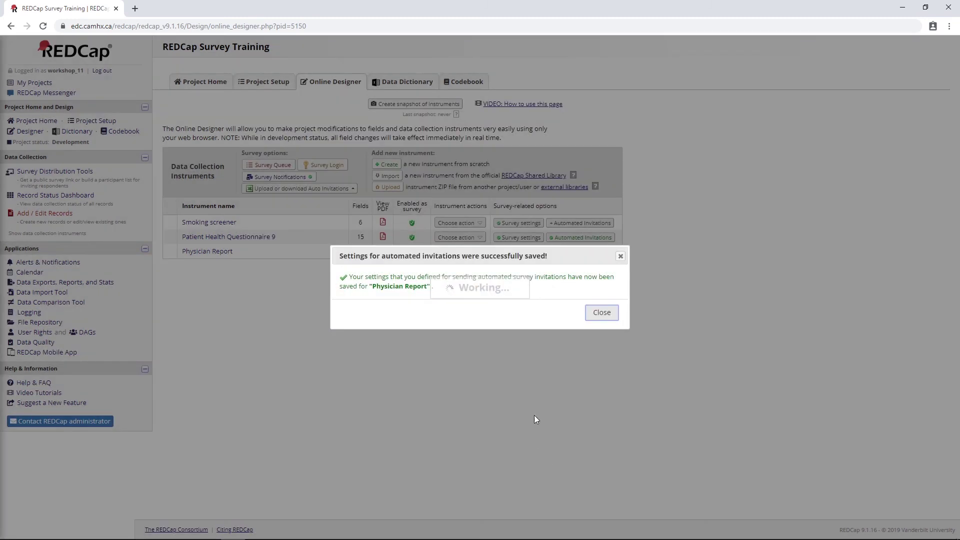
pyautogui.click(602, 313)
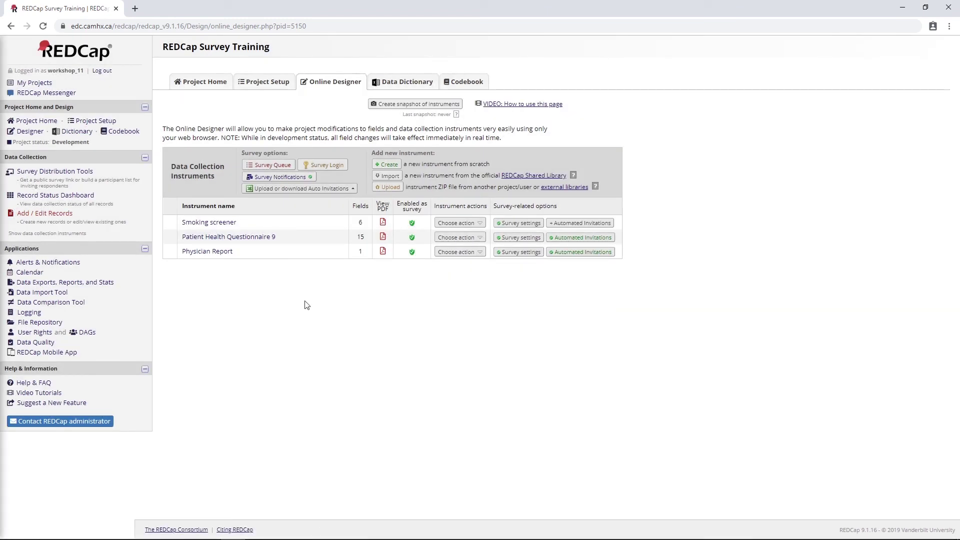
# Open record 5's Patient Health Questionnaire 9 as a respondent survey from the Record Status Dashboard.
pyautogui.click(67, 197)
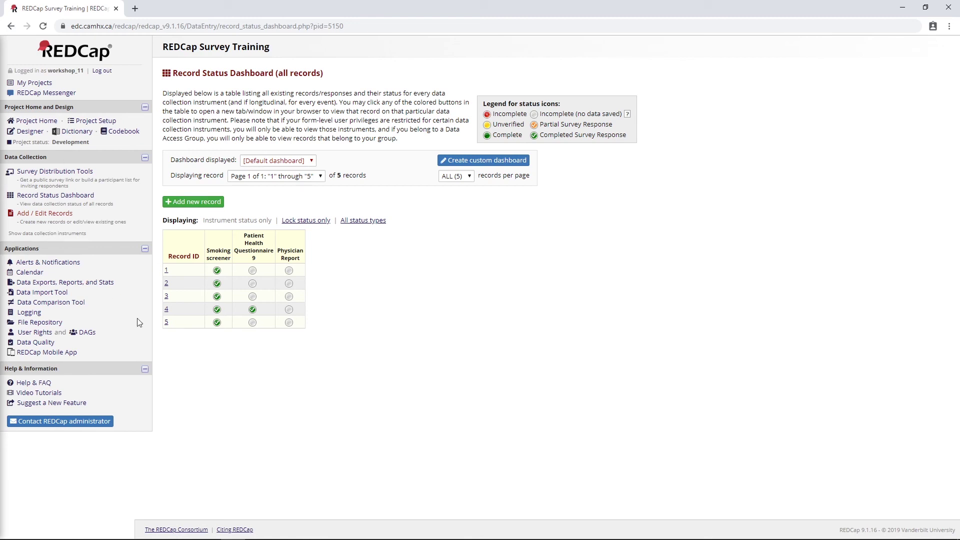
pyautogui.click(252, 323)
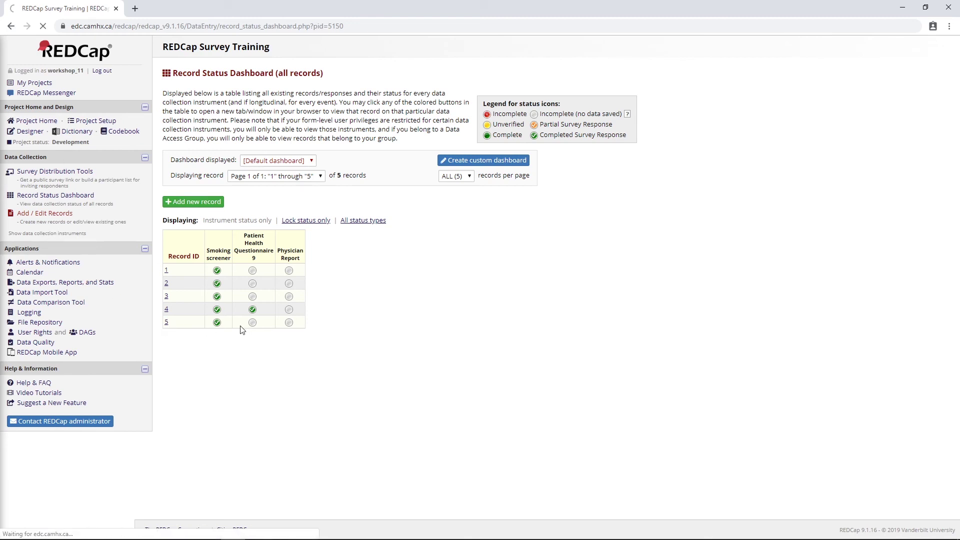
pyautogui.click(514, 108)
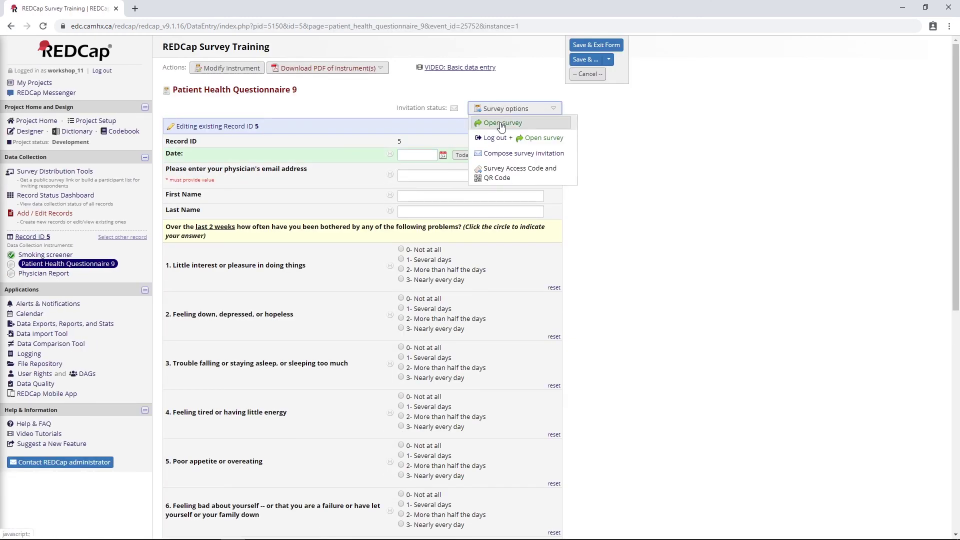
pyautogui.click(501, 124)
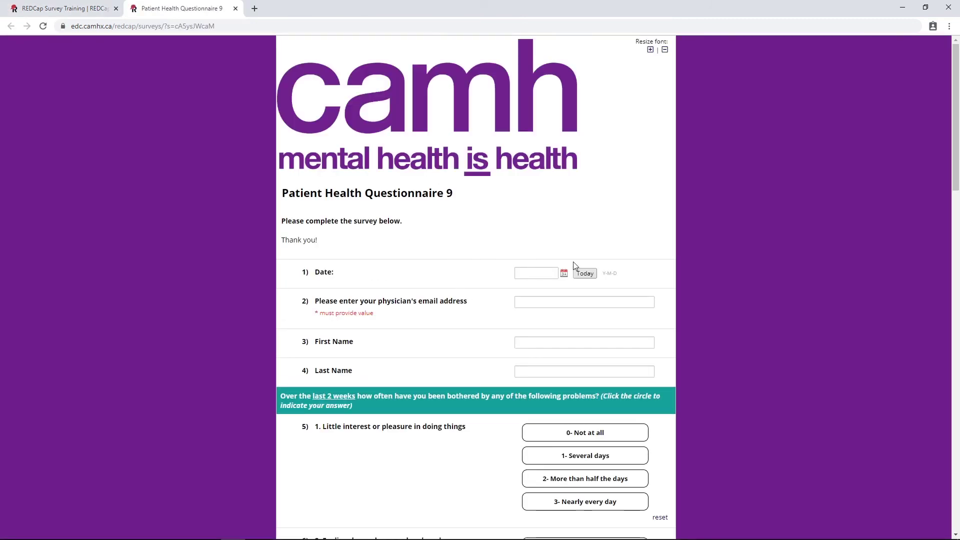
# Fill in today's date, the physician's email and Total Score 100, then leave the data-entry form without saving.
pyautogui.click(585, 273)
pyautogui.click(553, 300)
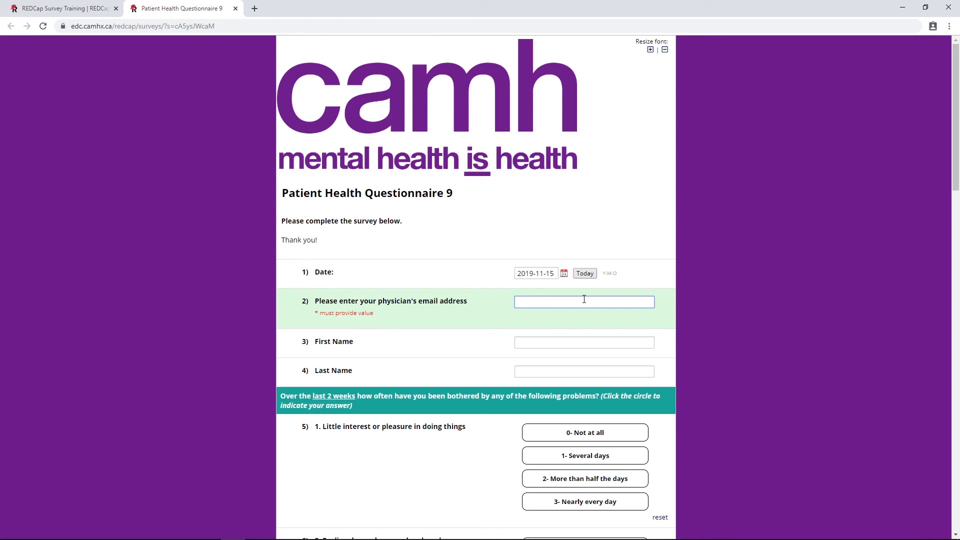
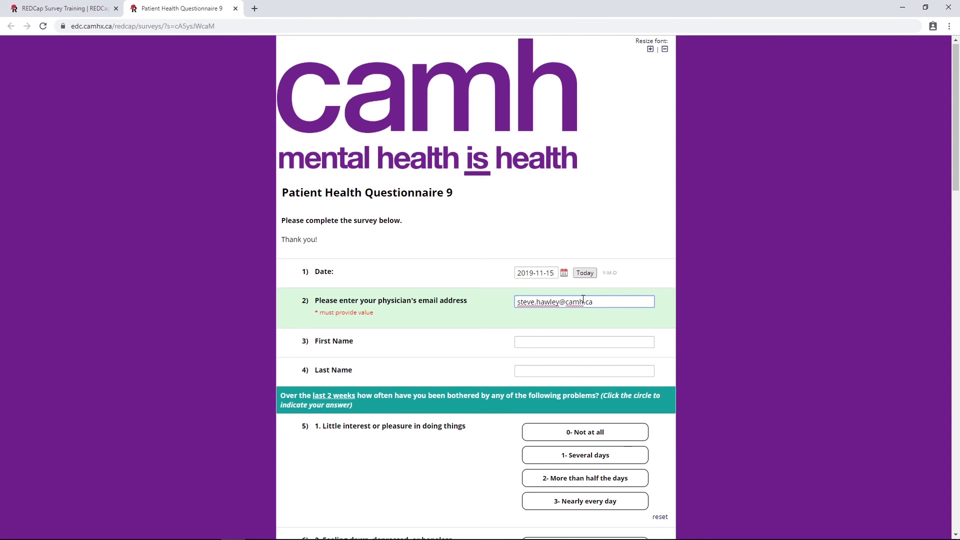
pyautogui.scroll(-15, 584, 298)
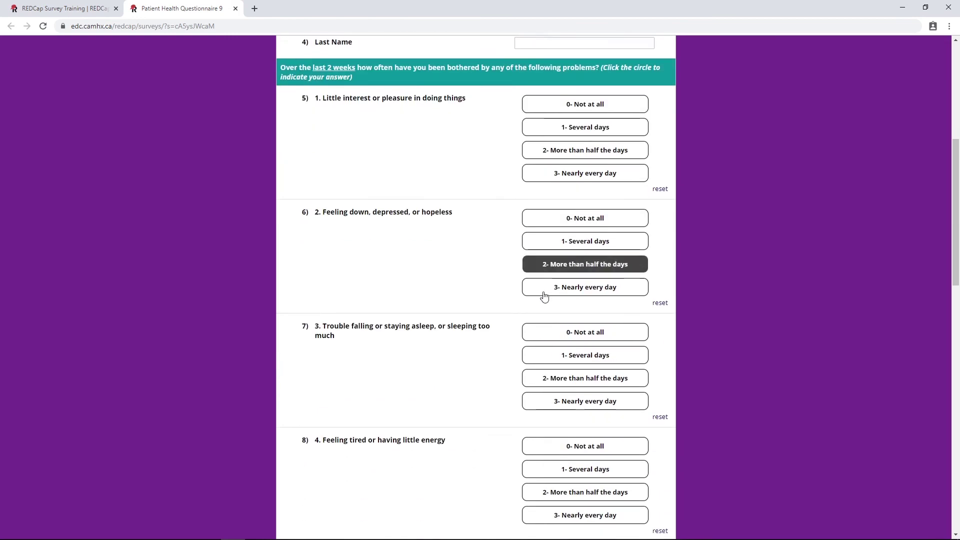
pyautogui.scroll(-8, 506, 271)
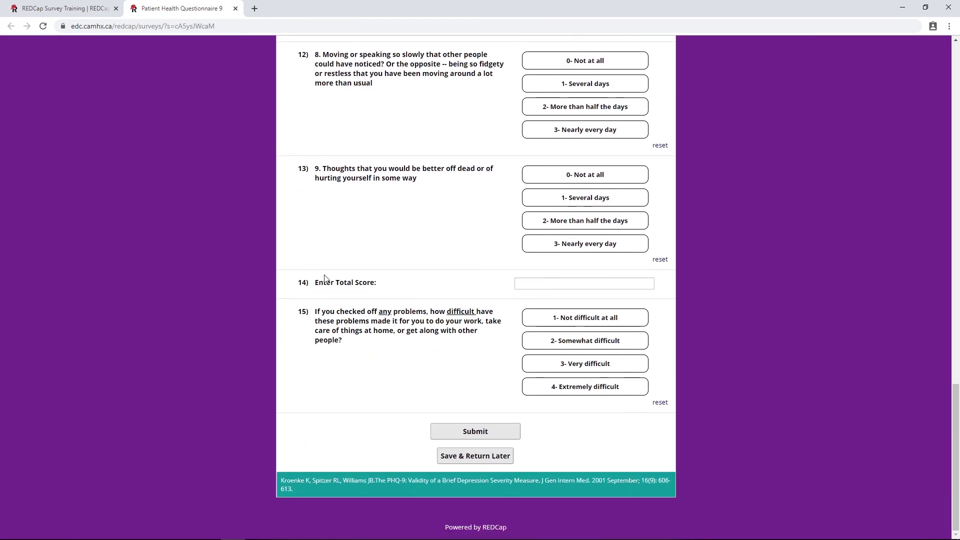
pyautogui.click(529, 282)
pyautogui.write('100')
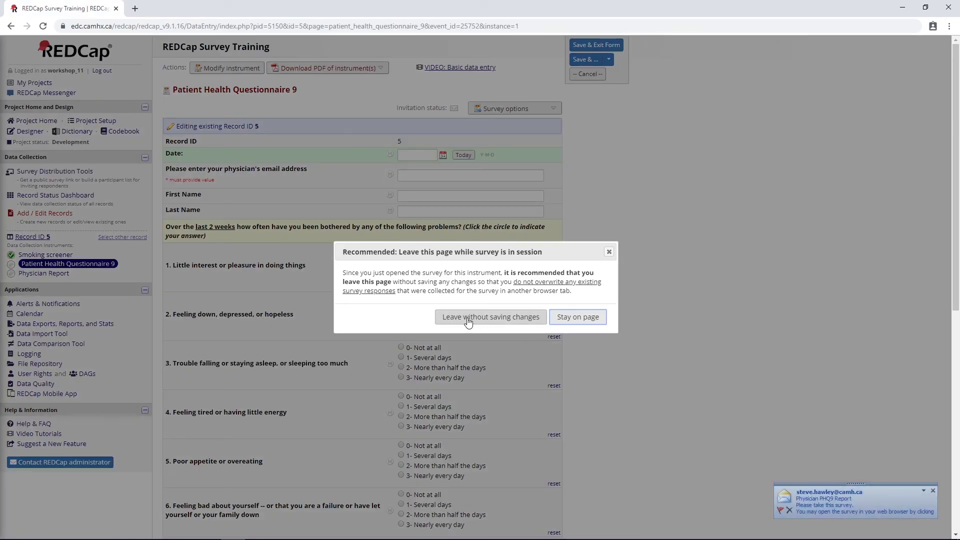
pyautogui.click(500, 320)
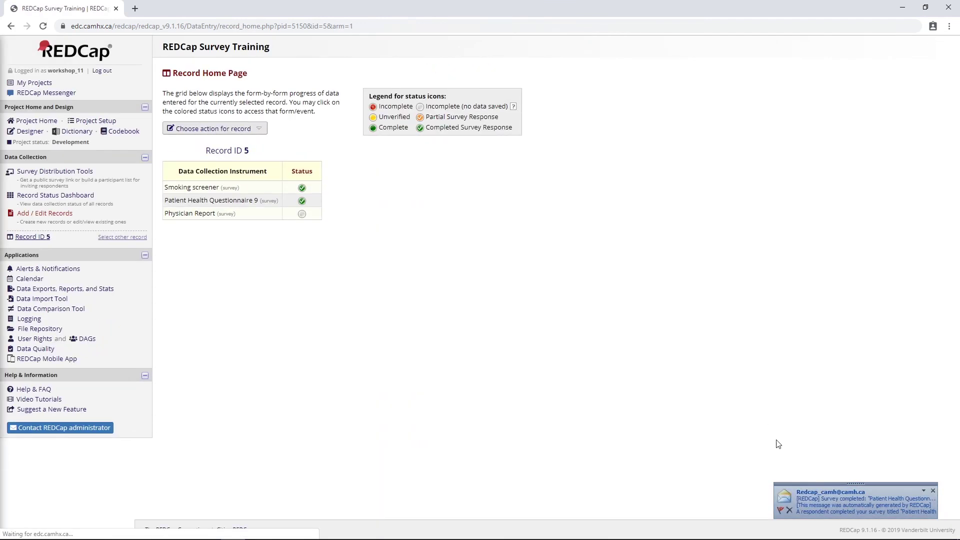
pyautogui.click(825, 503)
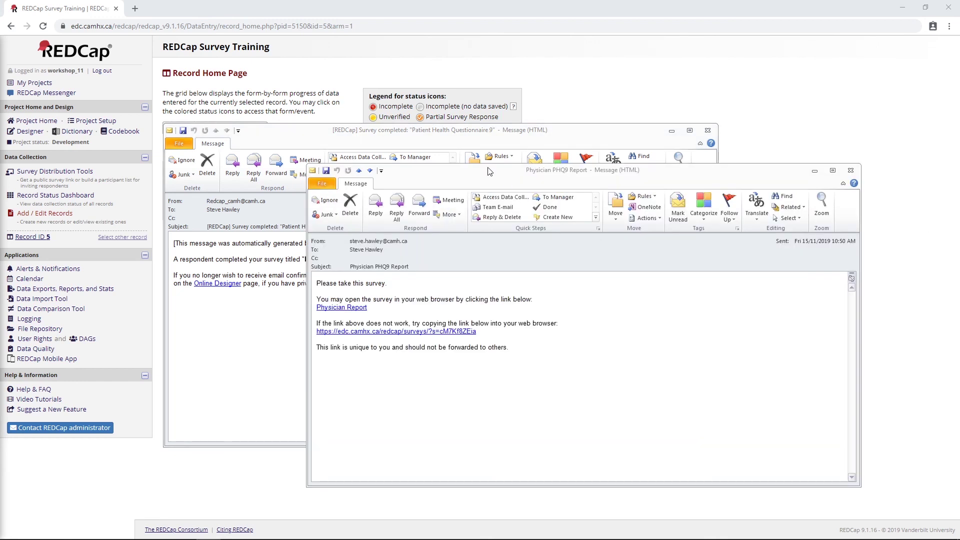
# Set aside the survey-completed email and follow the Physician Report survey link in the Physician PHQ9 Report message.
pyautogui.moveTo(430, 131); pyautogui.dragTo(385, 132)
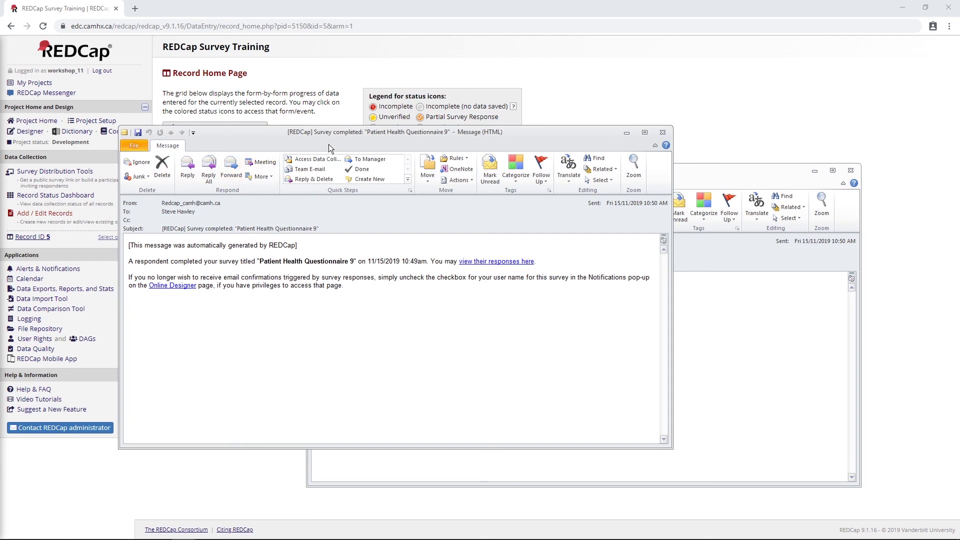
pyautogui.click(627, 132)
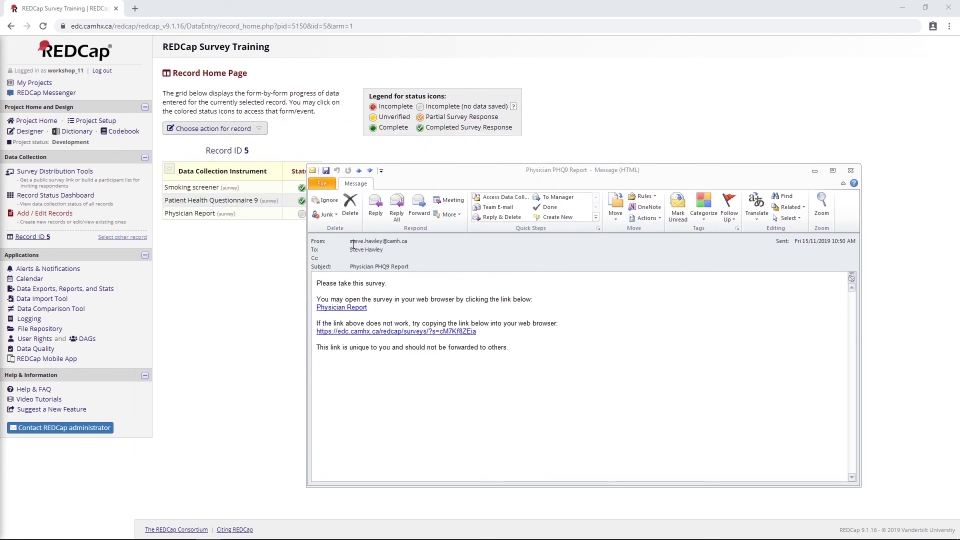
pyautogui.click(351, 266)
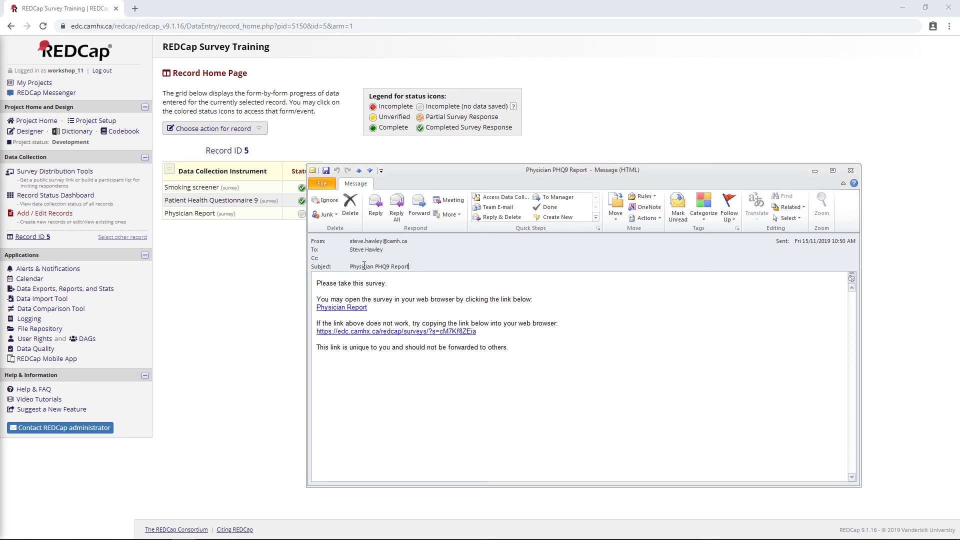
pyautogui.tripleClick(364, 266)
pyautogui.moveTo(353, 250)
pyautogui.click(356, 308)
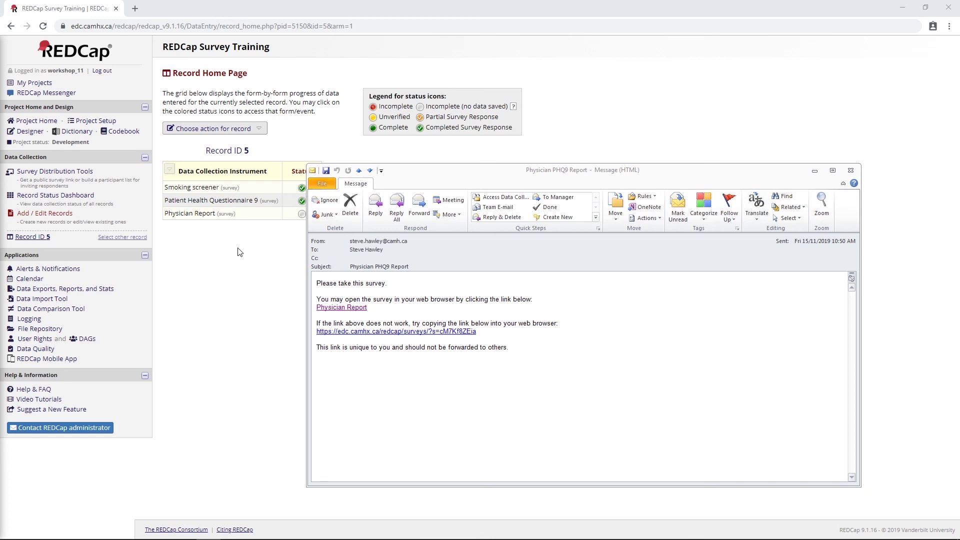
# Minimize the Physician PHQ9 Report email to reveal record 5's Record Home Page.
pyautogui.click(807, 173)
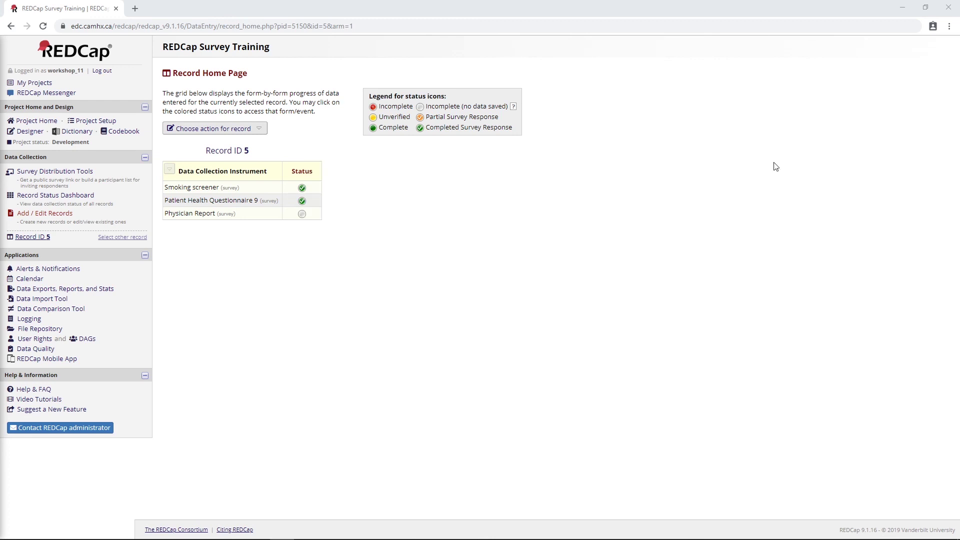